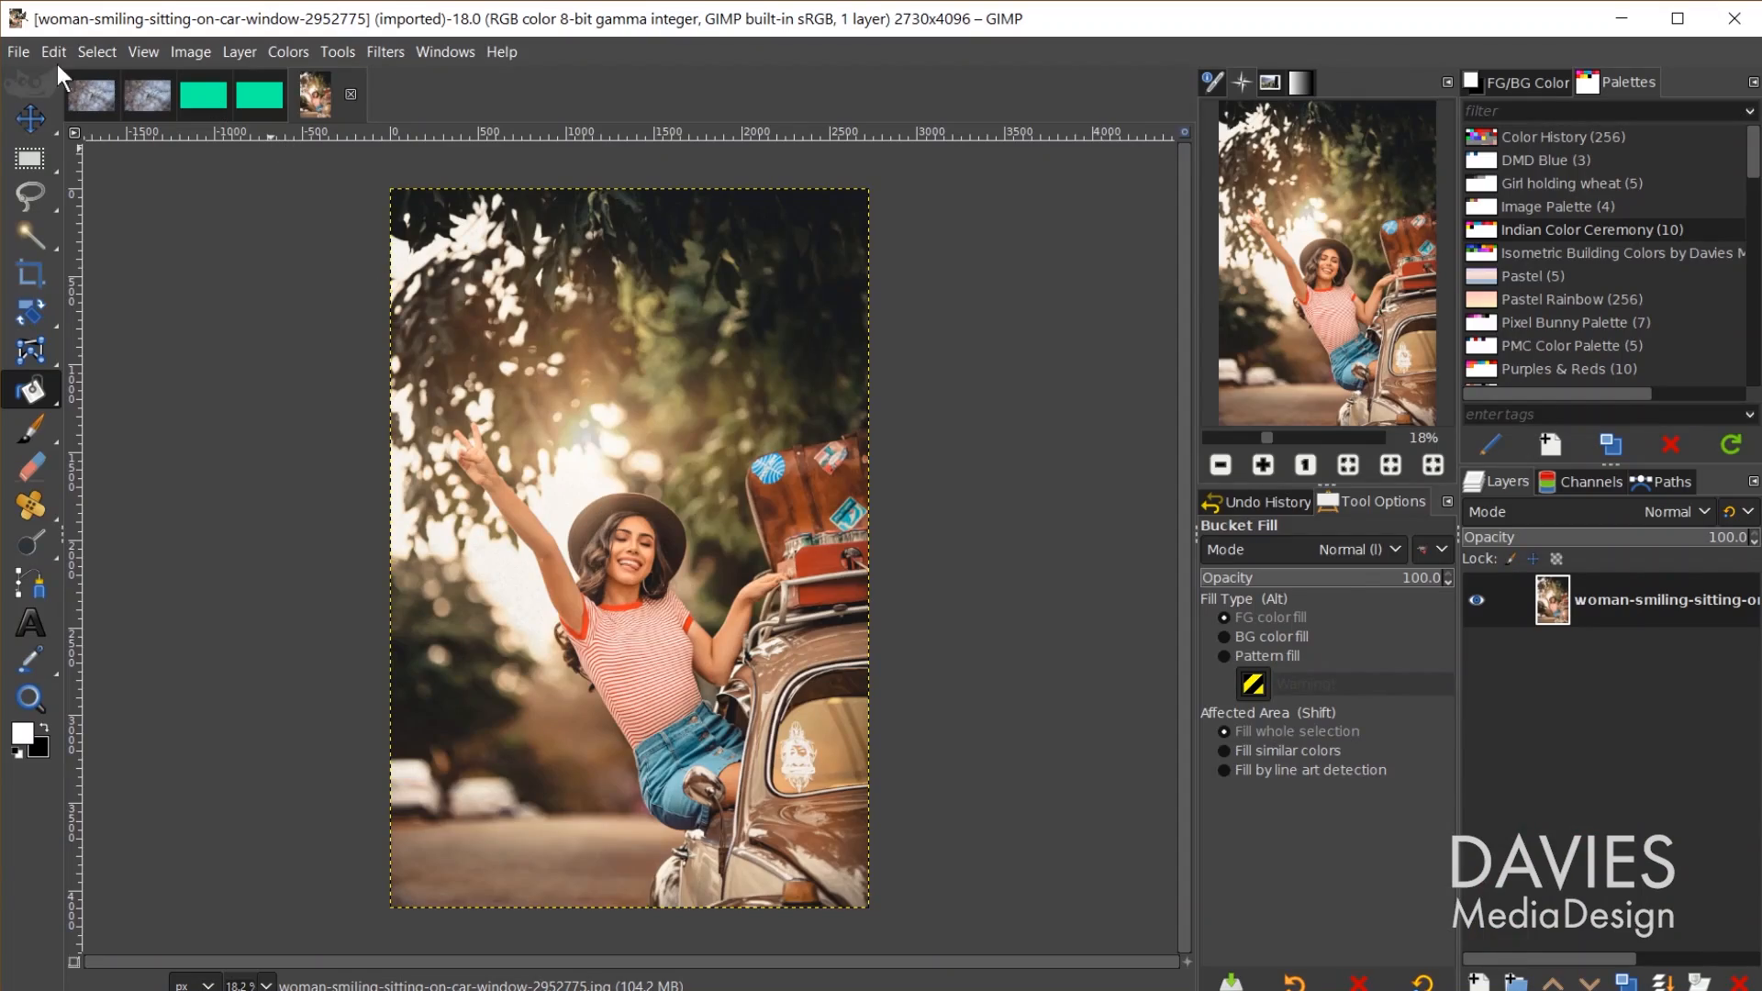
Step: Create a new 1920×1080 image, with the advanced options revealed
click(19, 51)
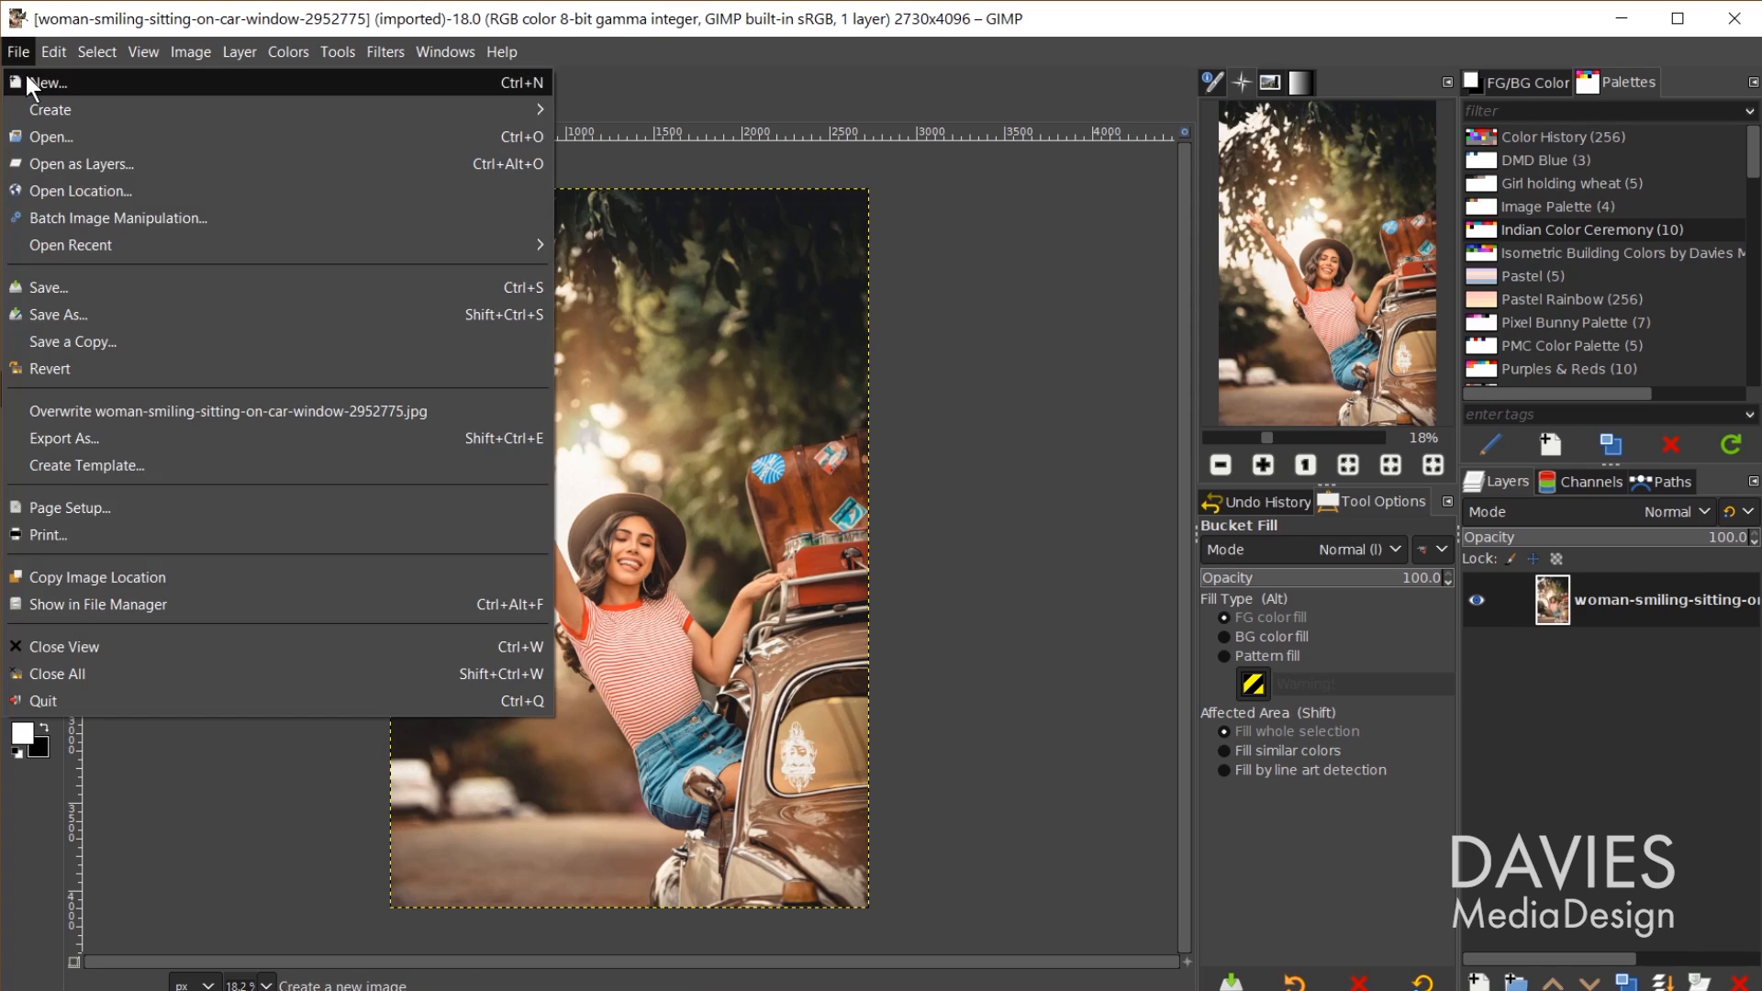
click(26, 74)
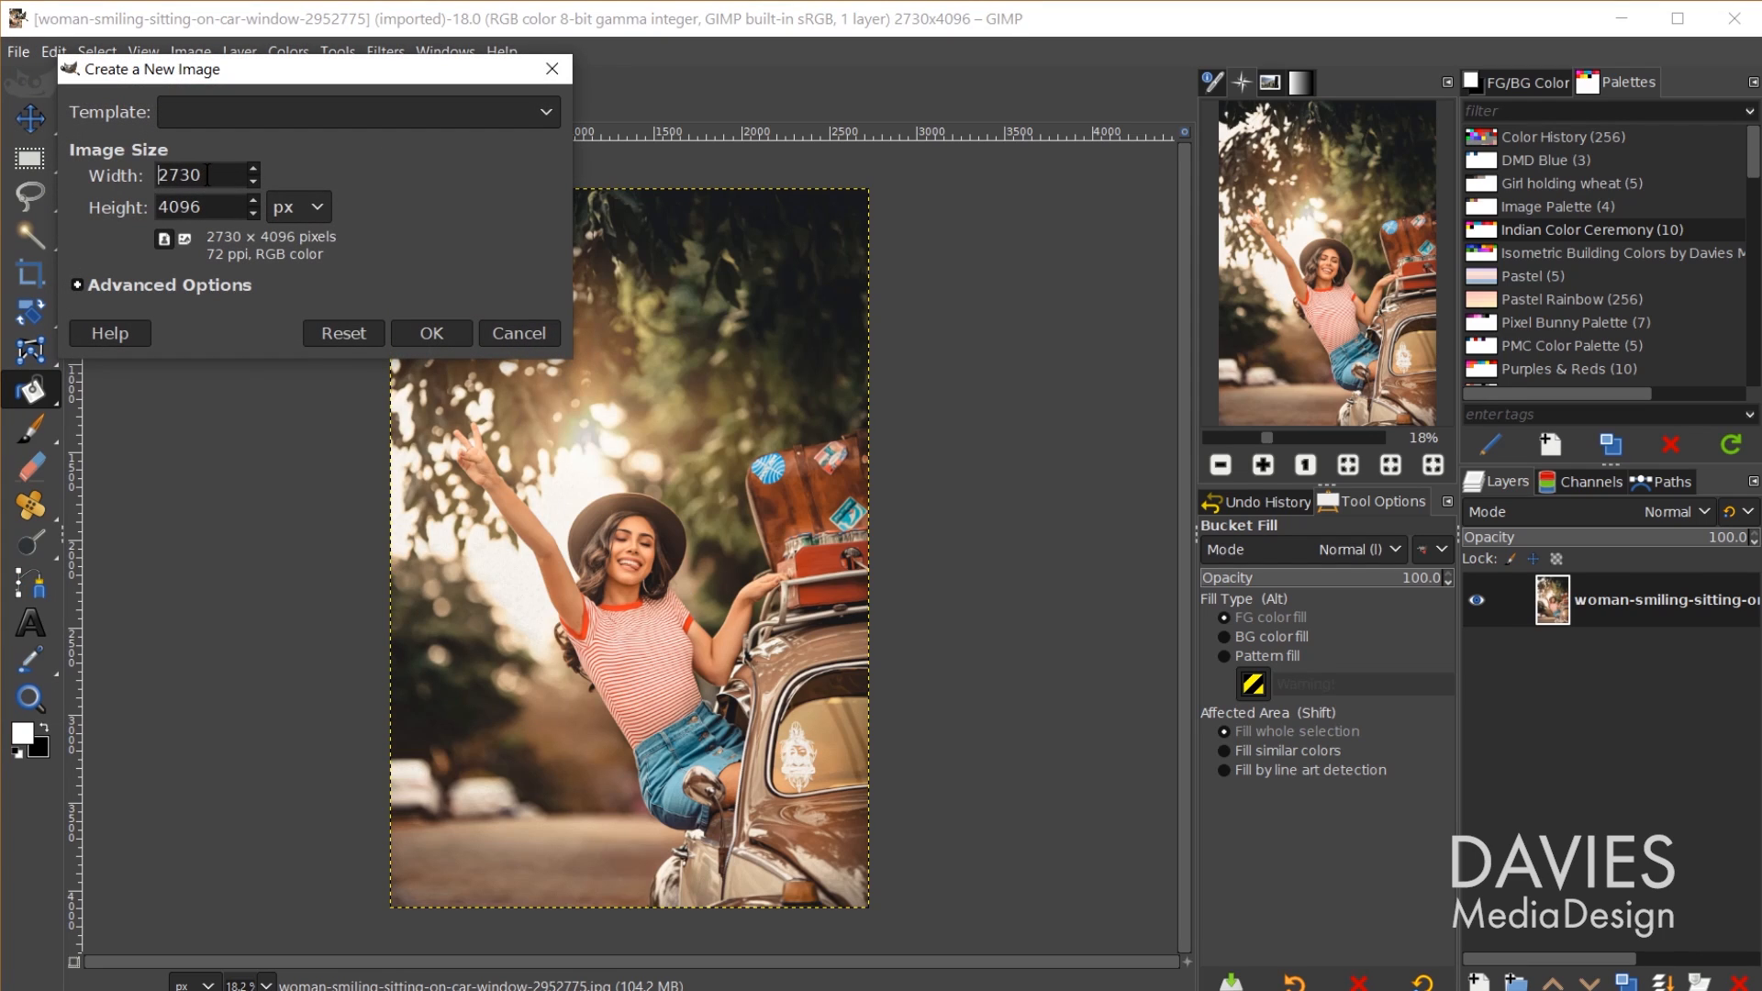
text(1920)
key(Tab)
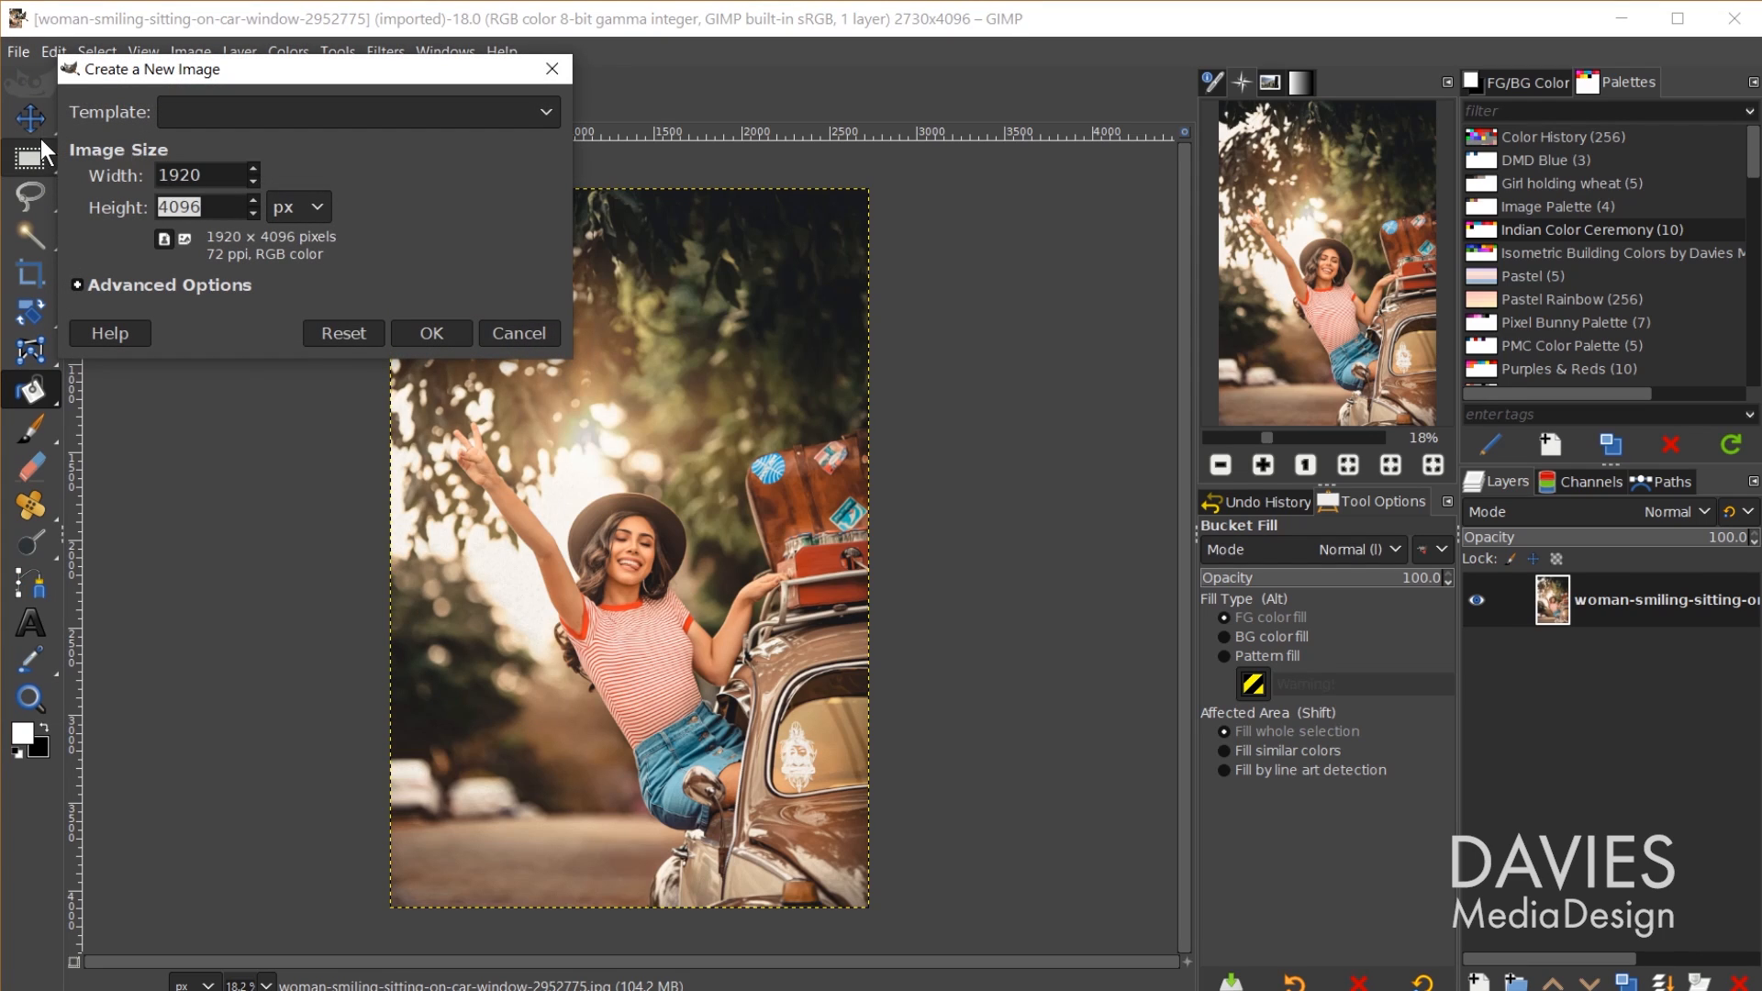
text(1080)
click(166, 289)
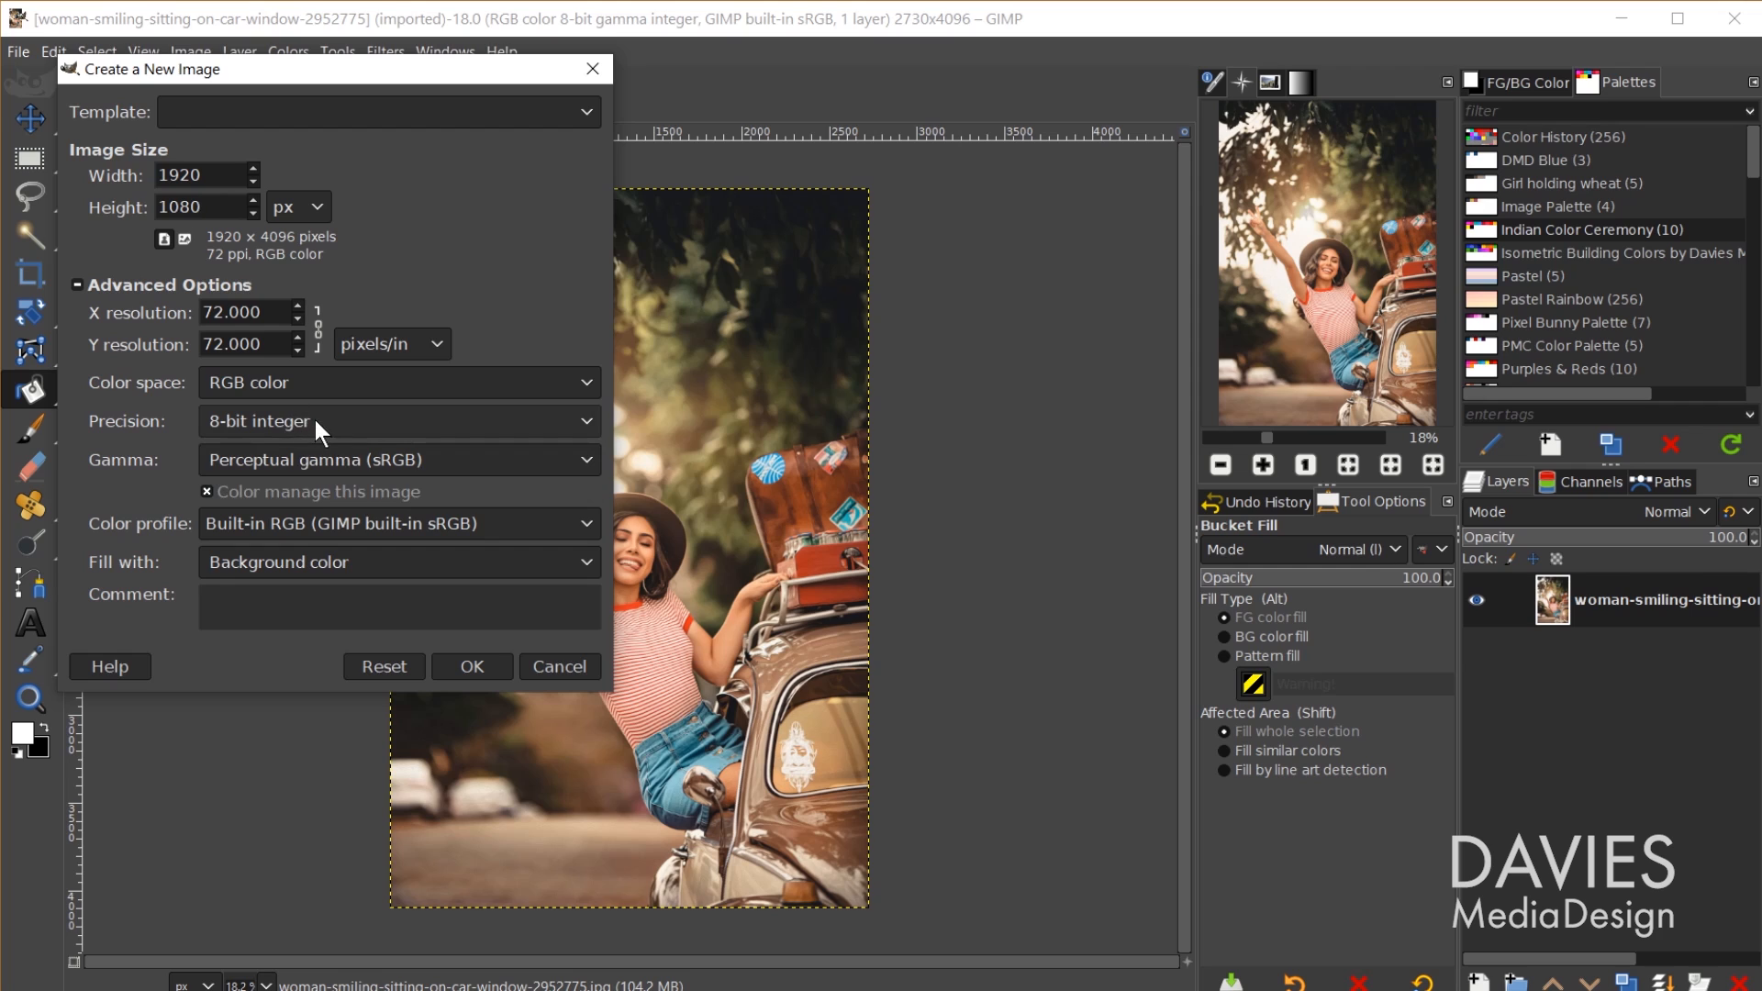
click(490, 668)
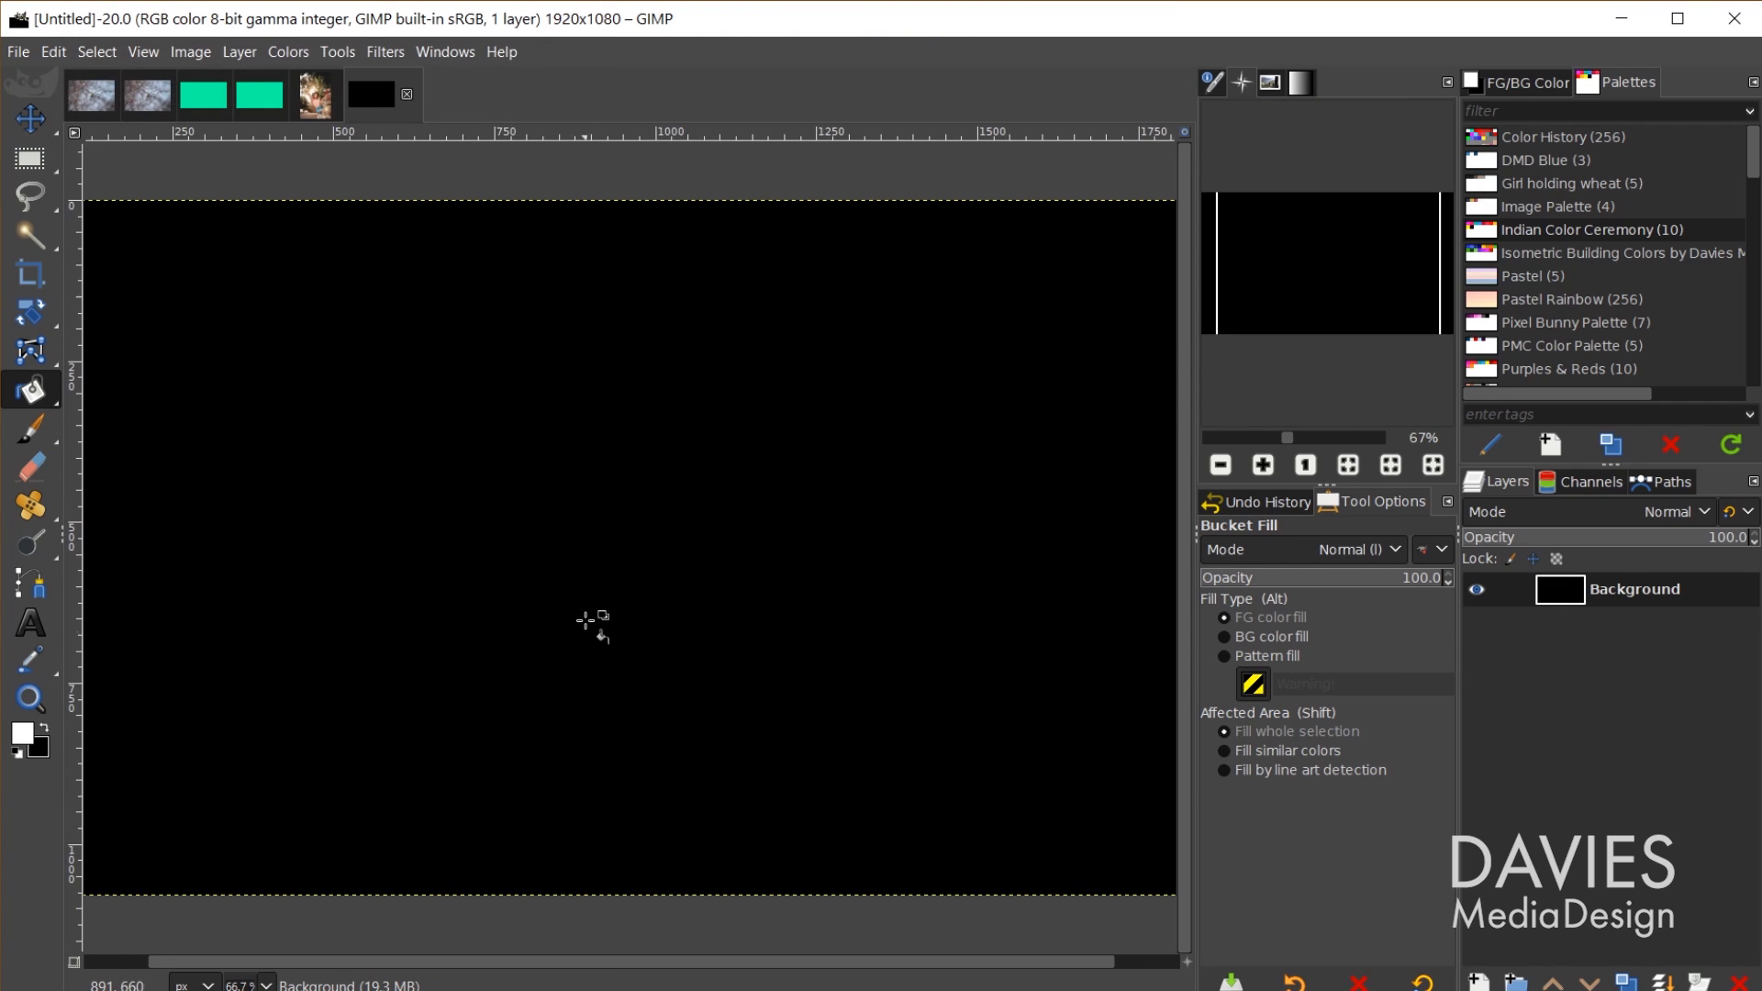
Step: Bucket-fill the black canvas with white
key(shift+b)
click(537, 504)
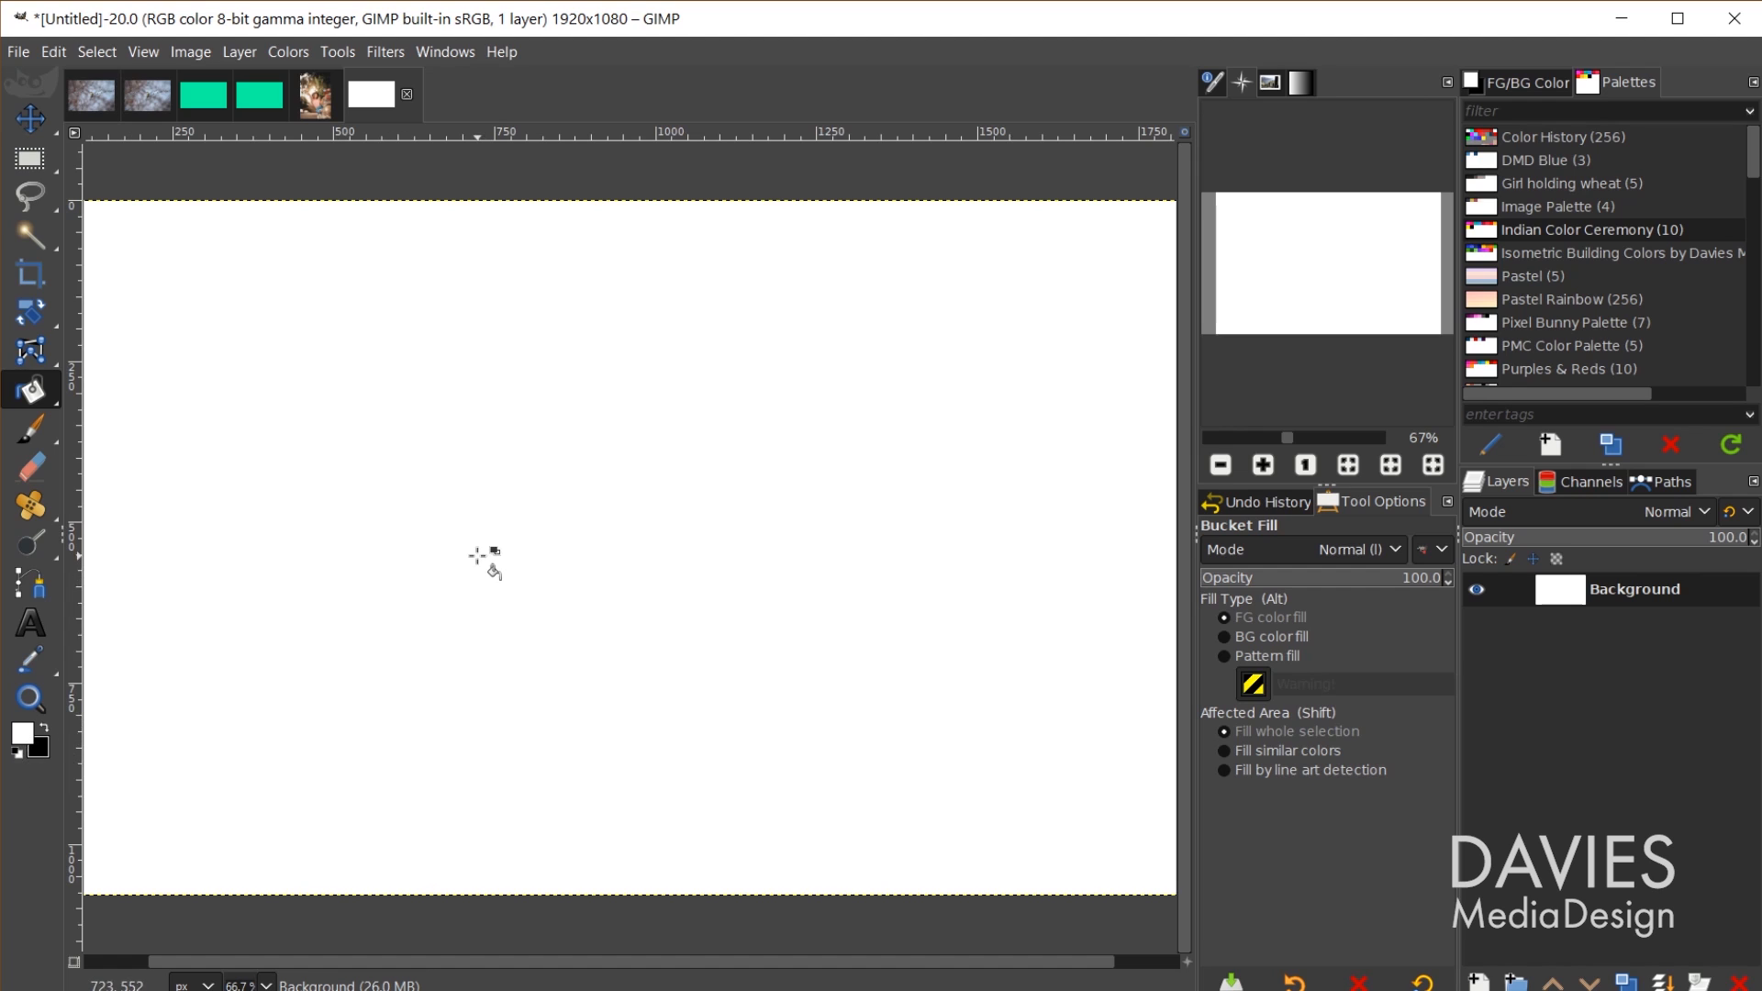
click(20, 53)
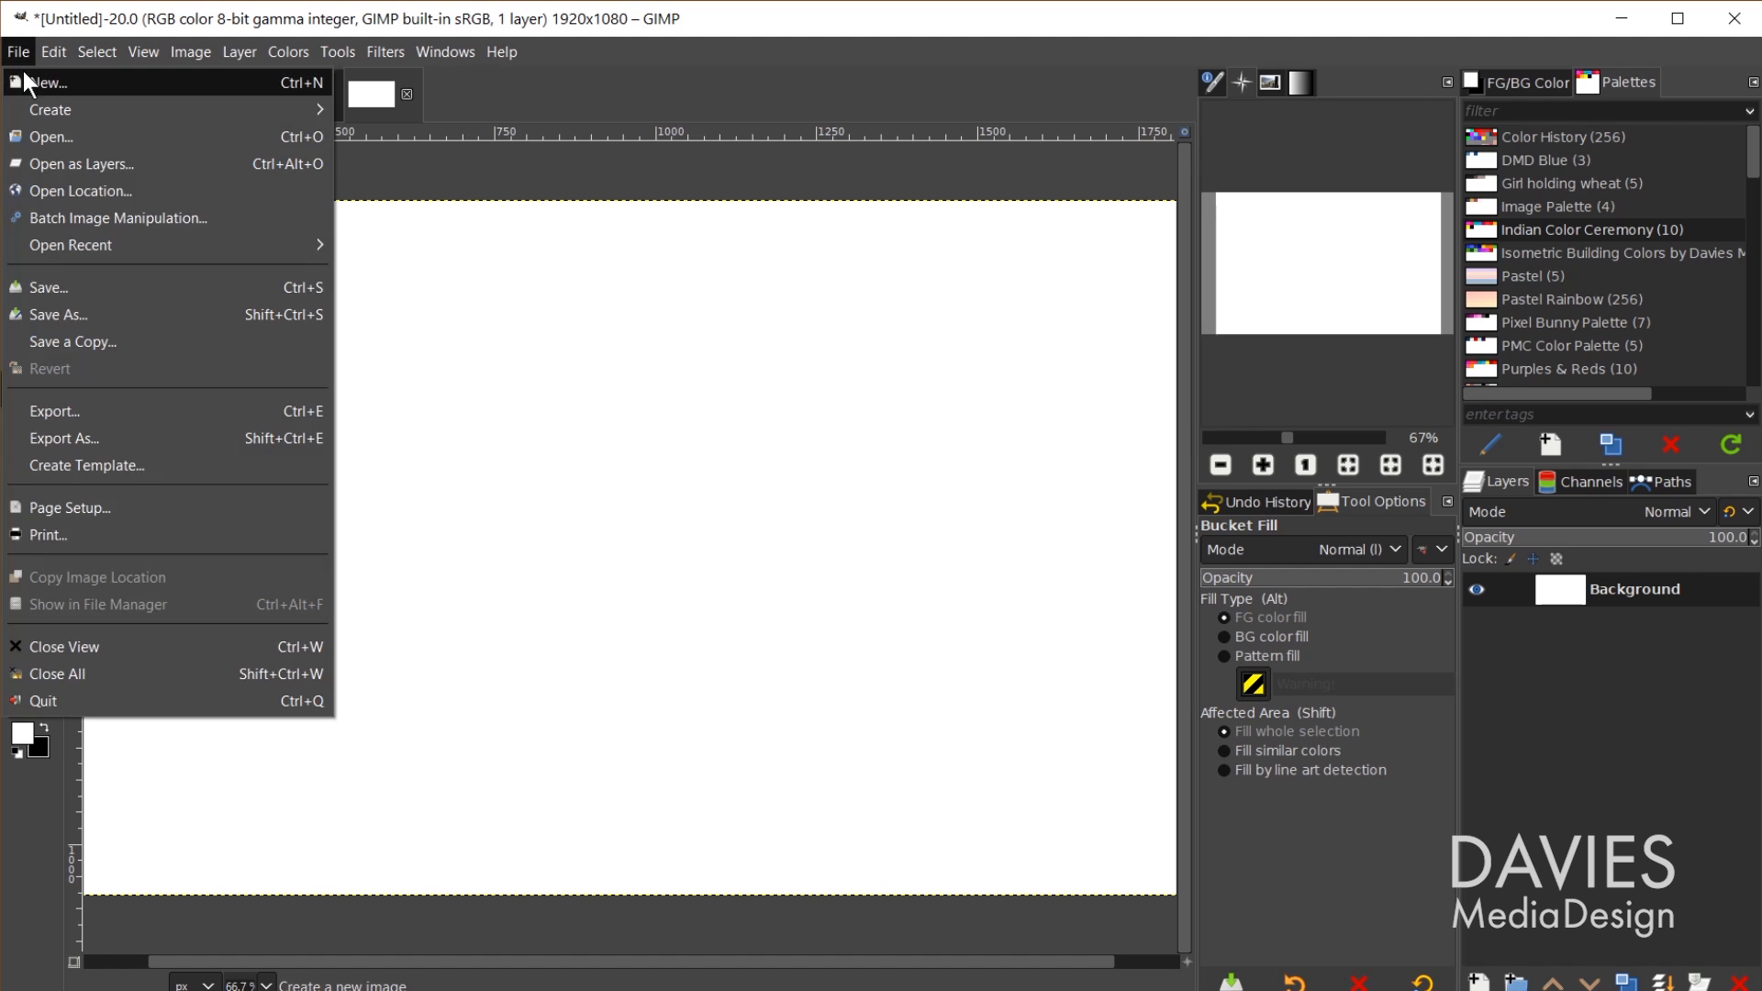
Step: Create another 1920×1080 image at 16-bit integer precision and bucket-fill its canvas white
click(26, 80)
click(165, 282)
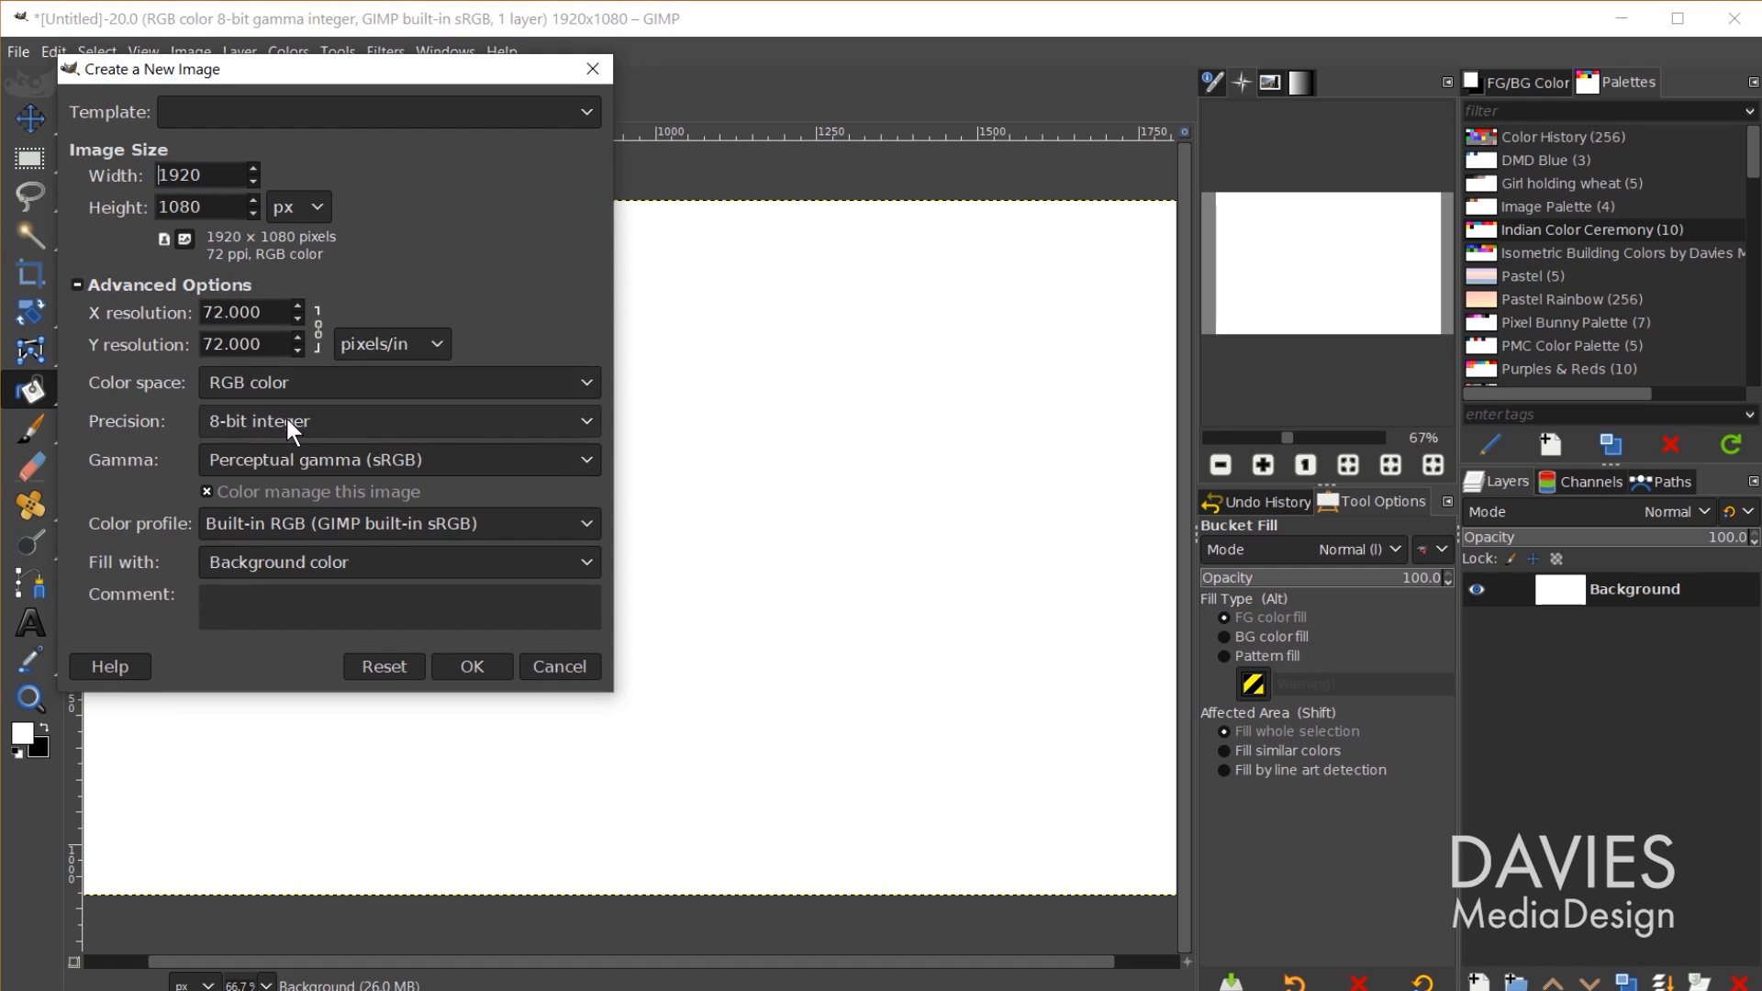
click(286, 418)
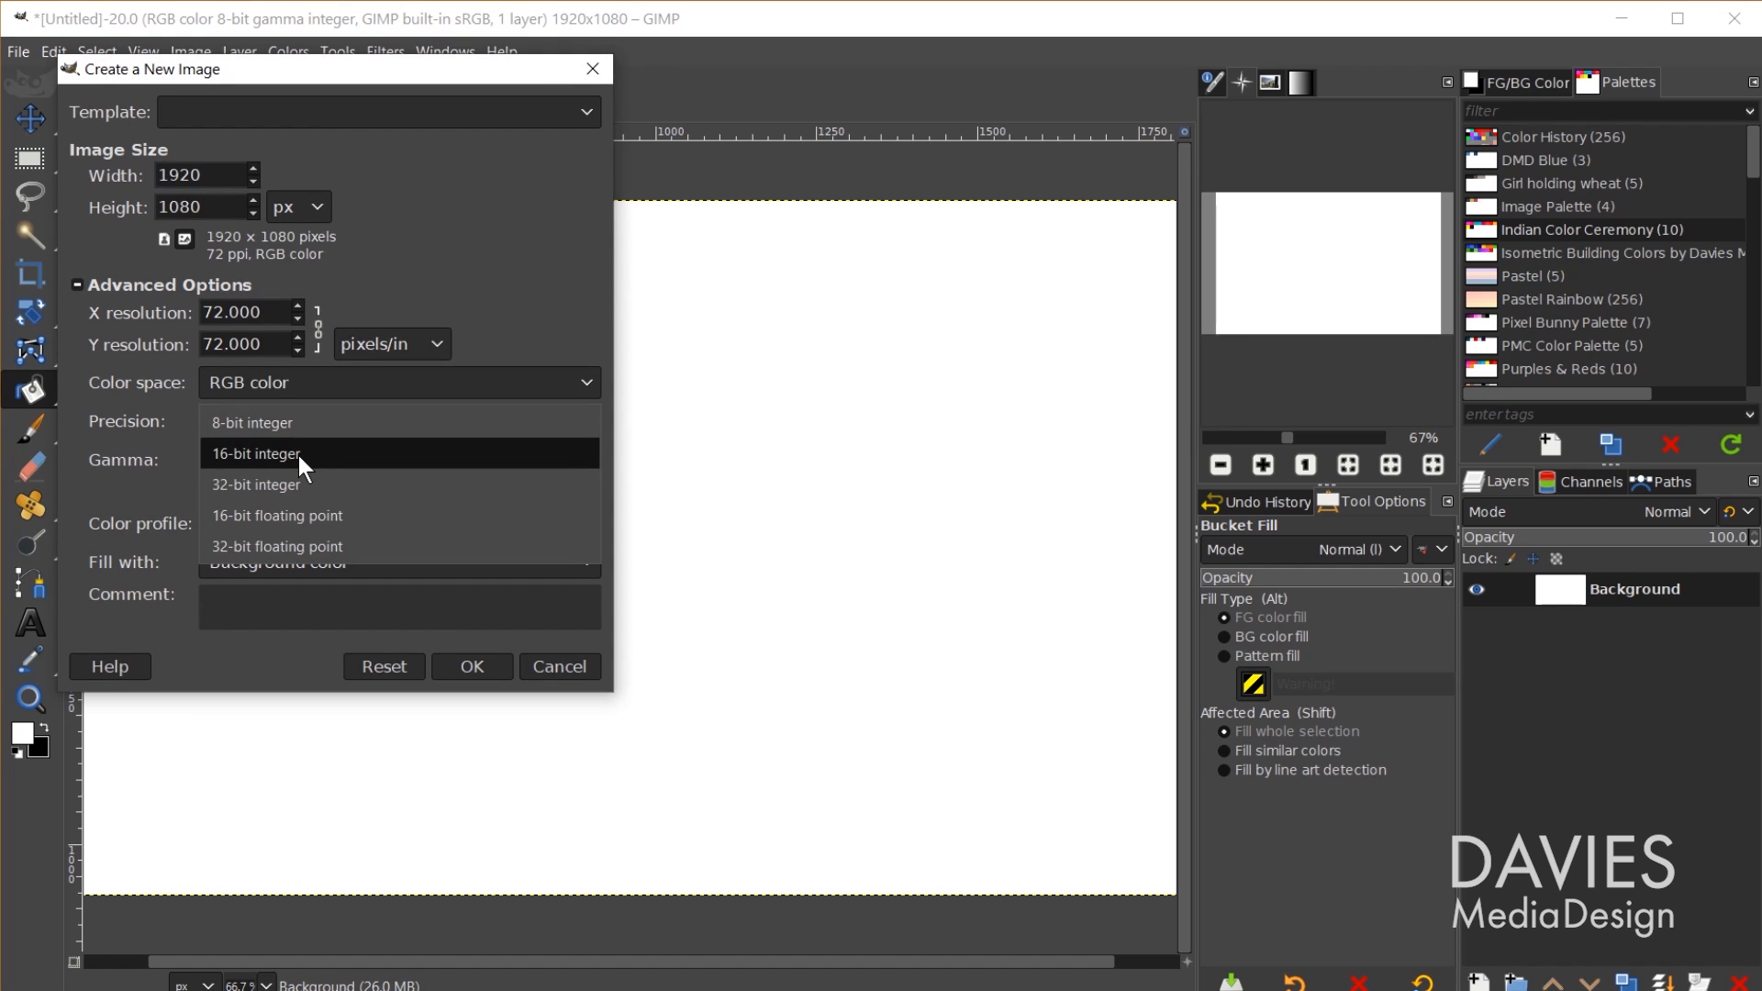
click(299, 455)
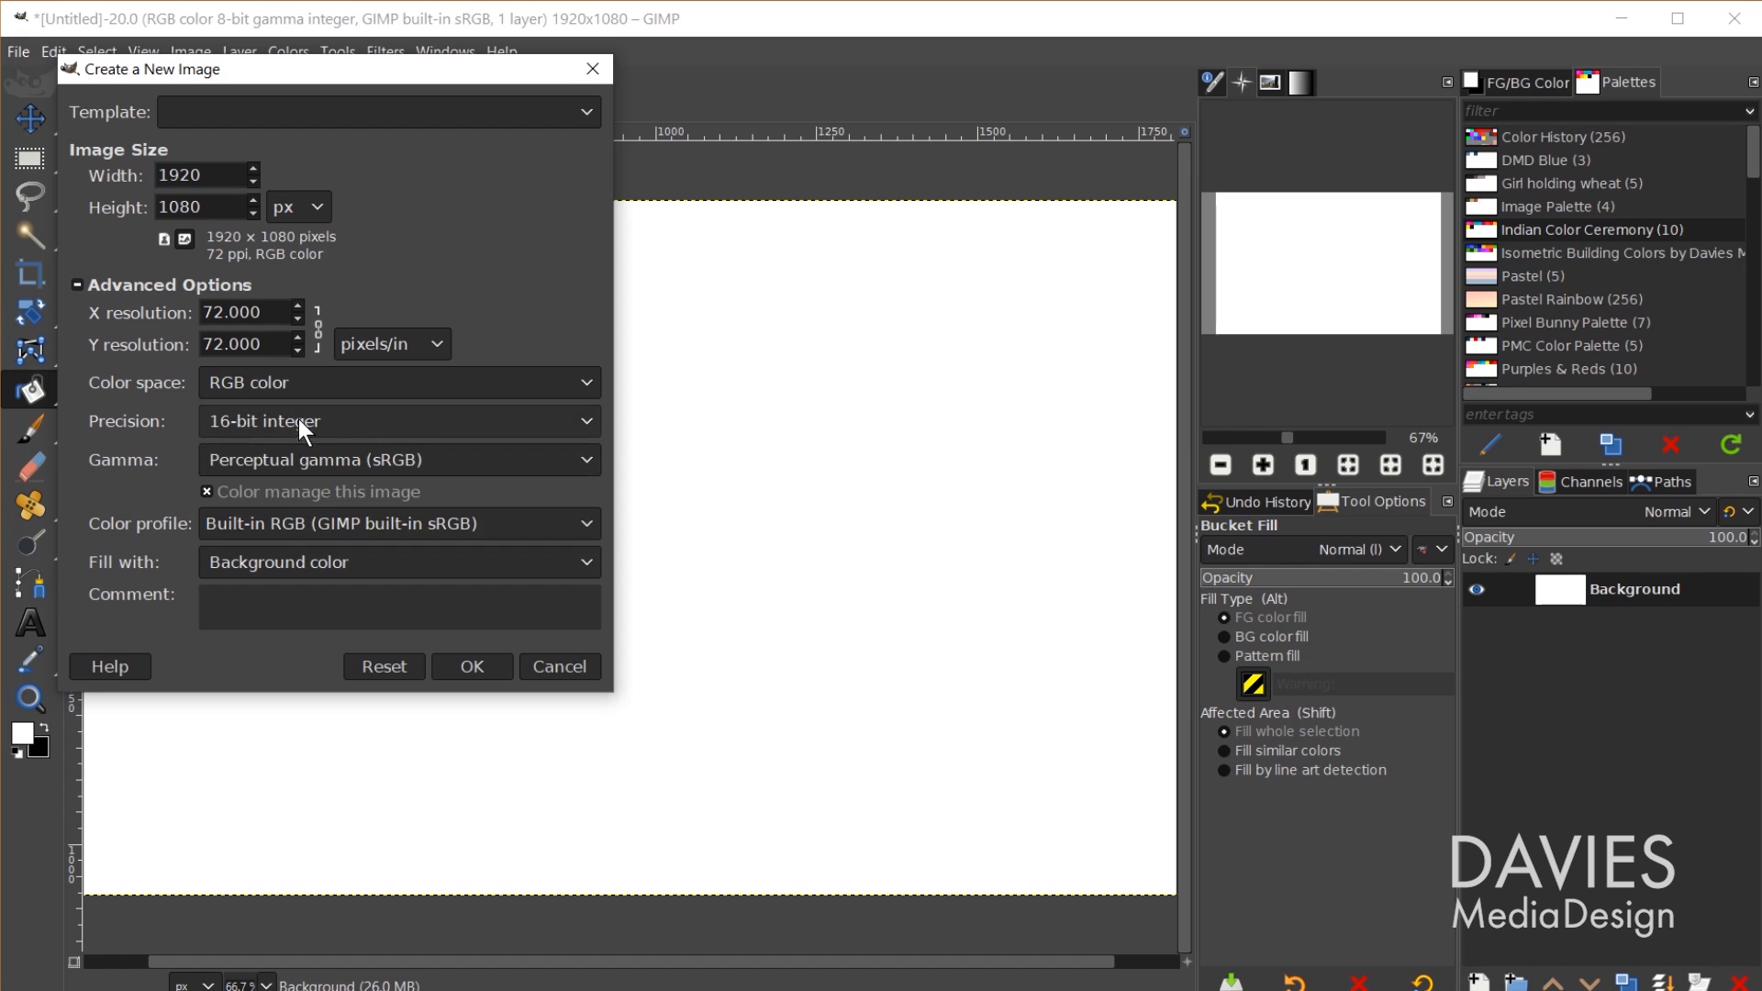
click(468, 670)
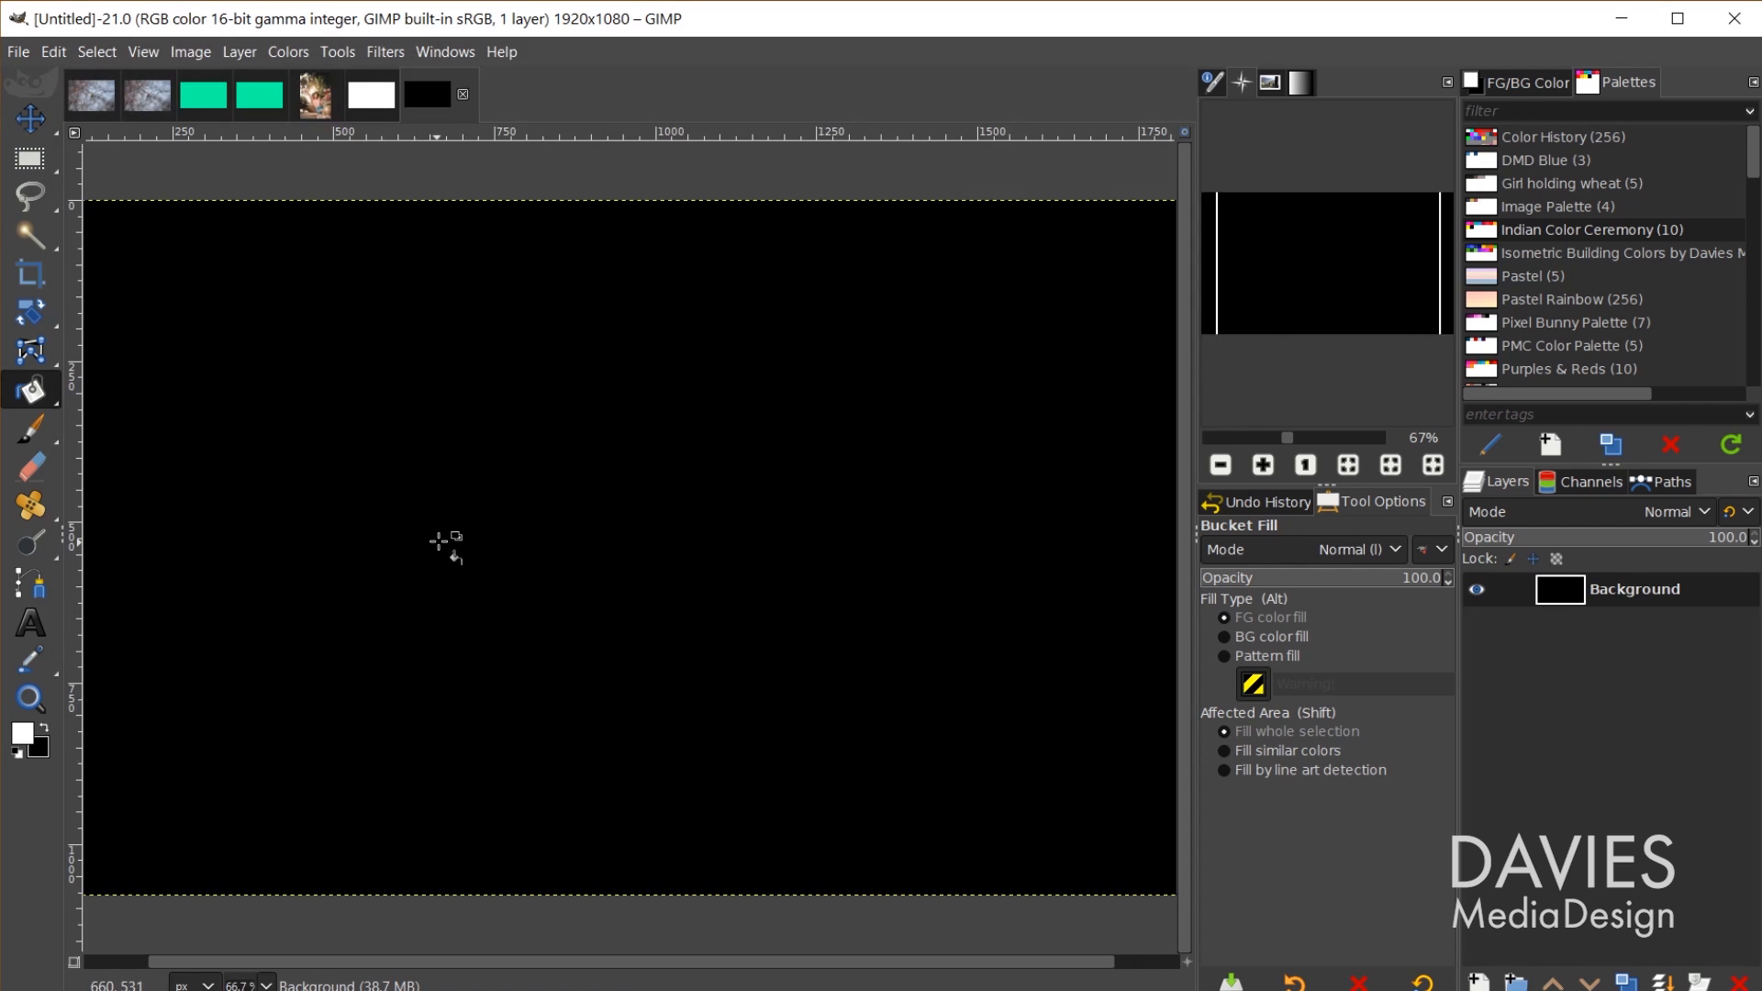
click(438, 541)
Step: Create a 1920×1080 image at 32-bit integer precision with Fill with set to White
click(22, 52)
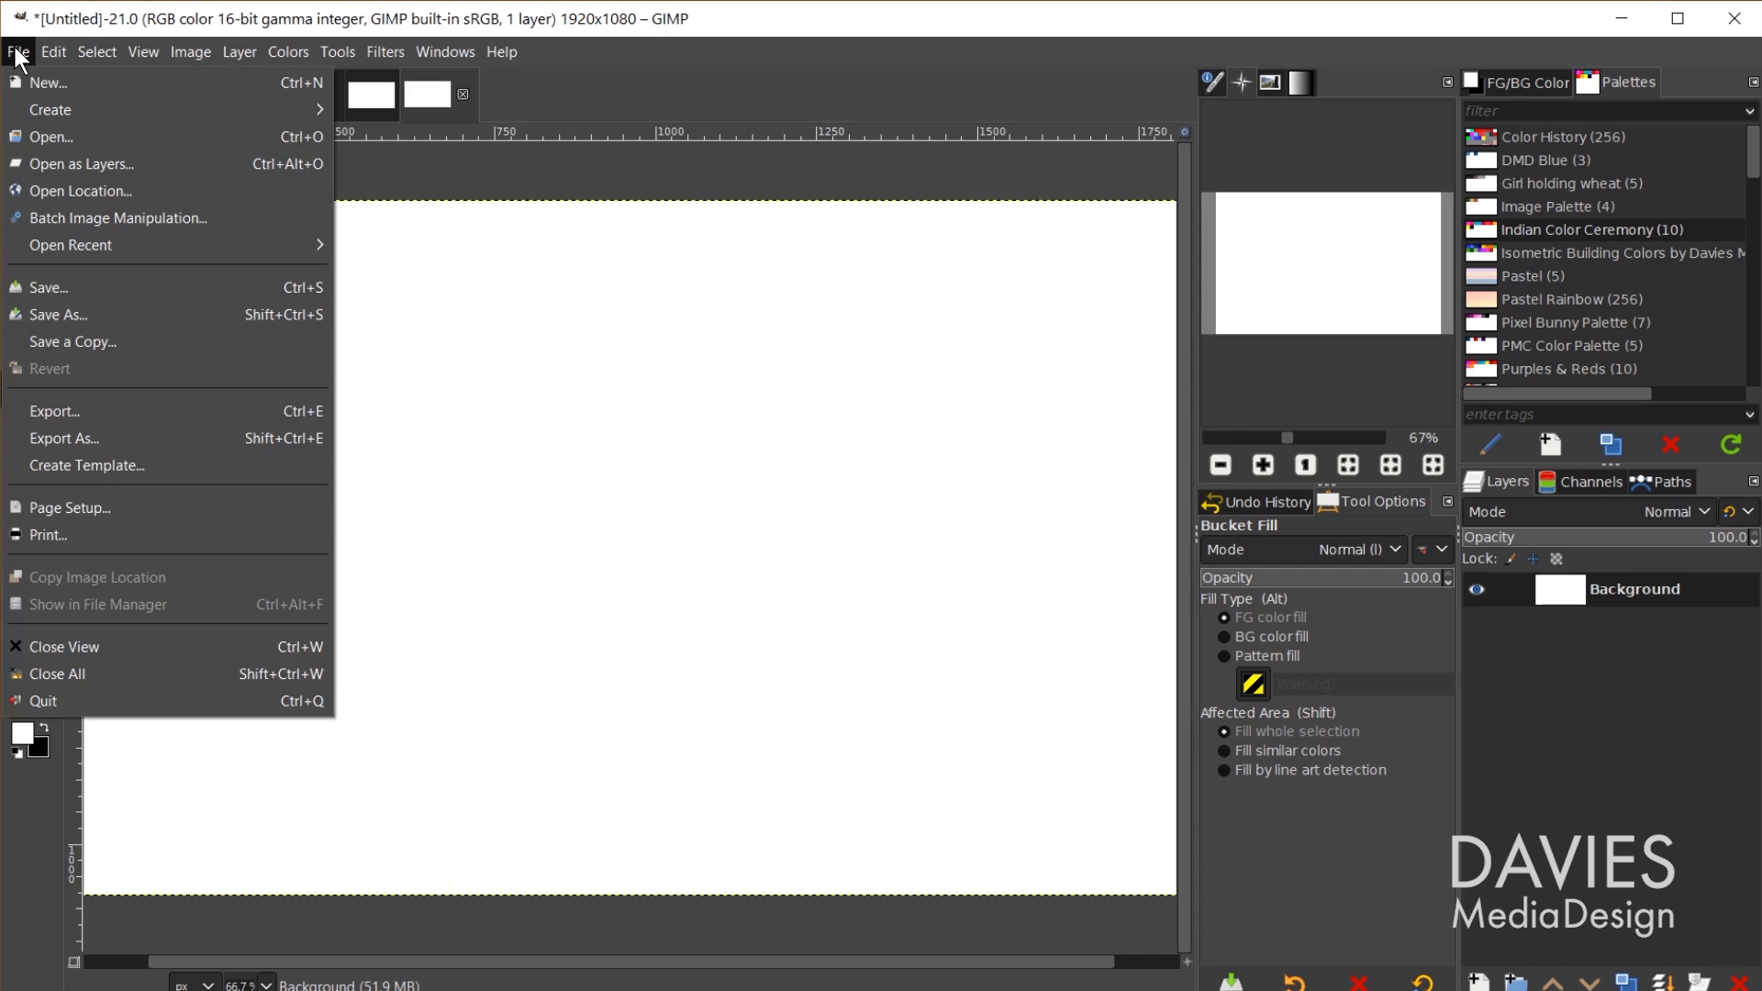
click(26, 77)
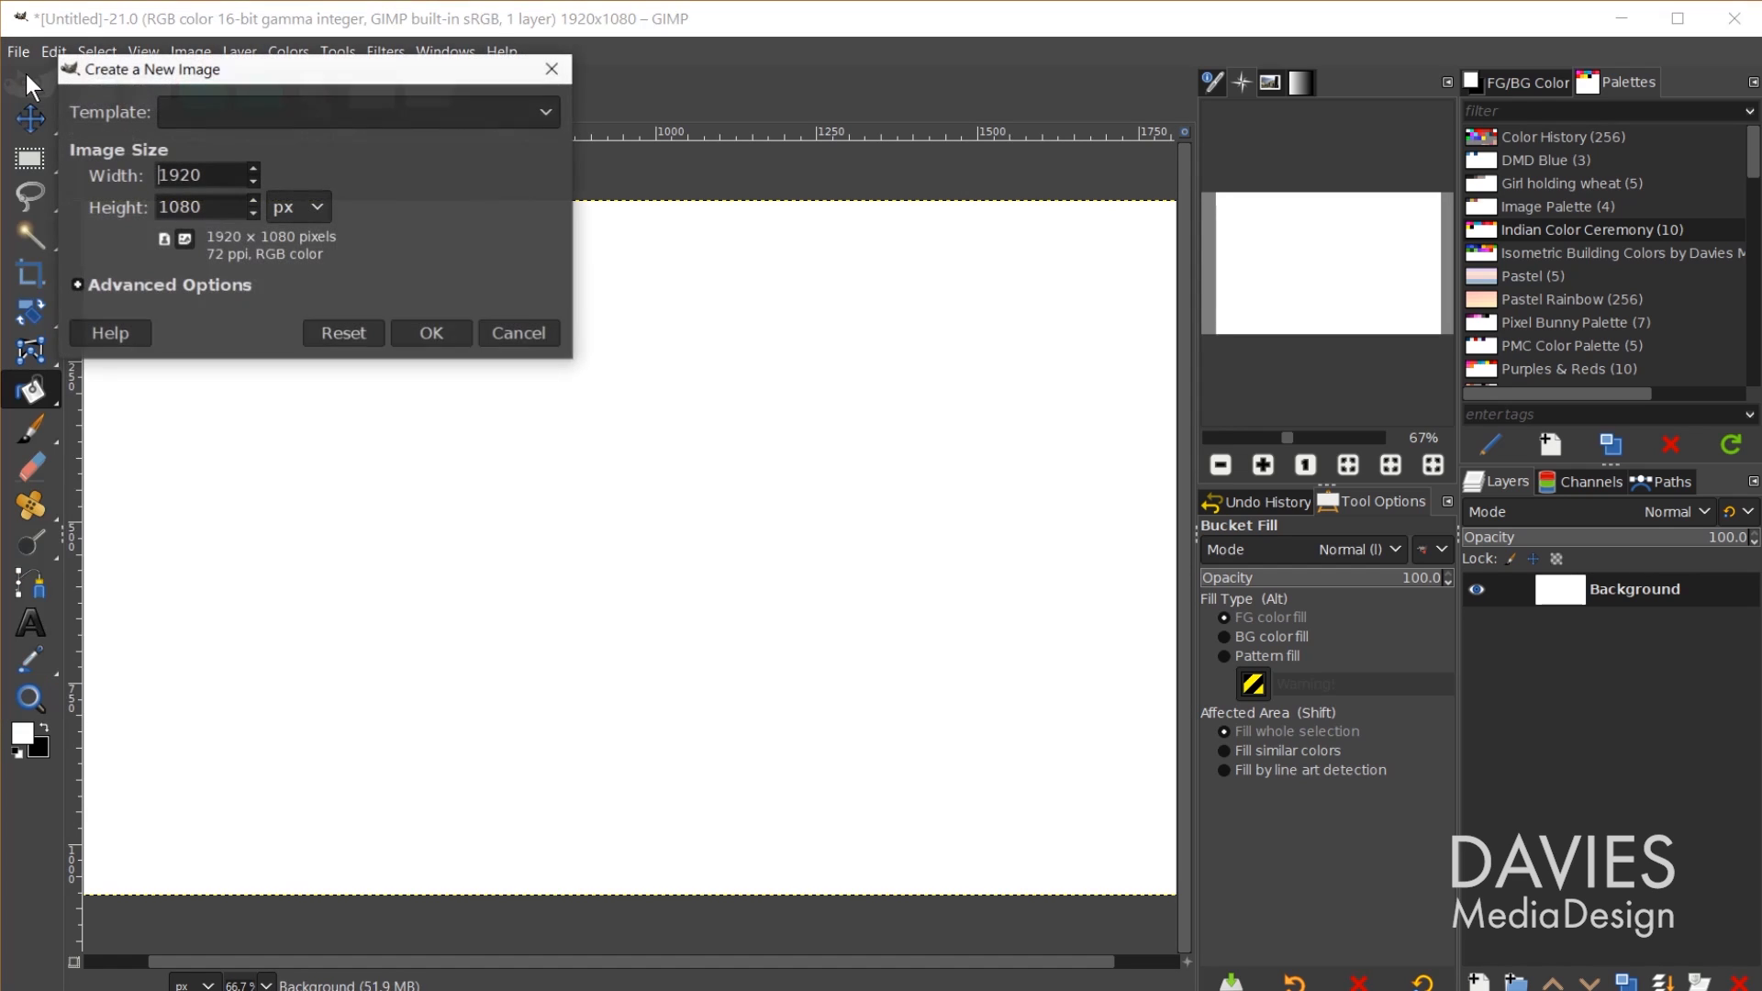
click(224, 287)
click(266, 418)
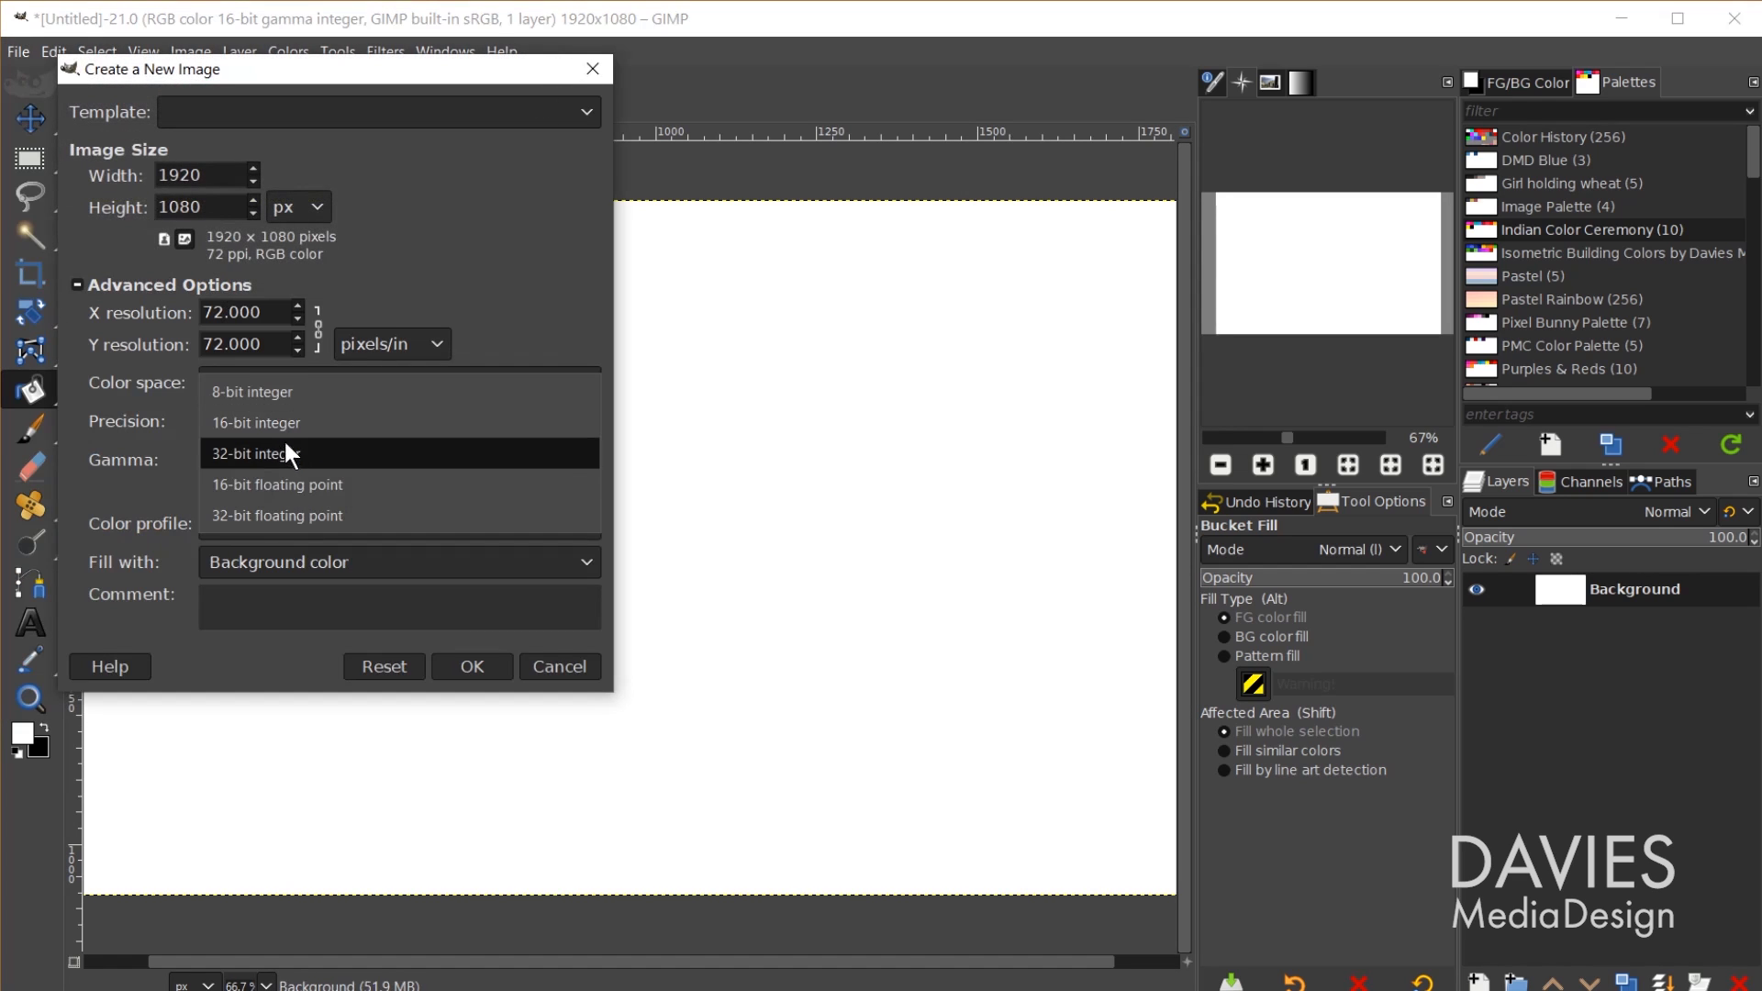
click(289, 449)
click(319, 554)
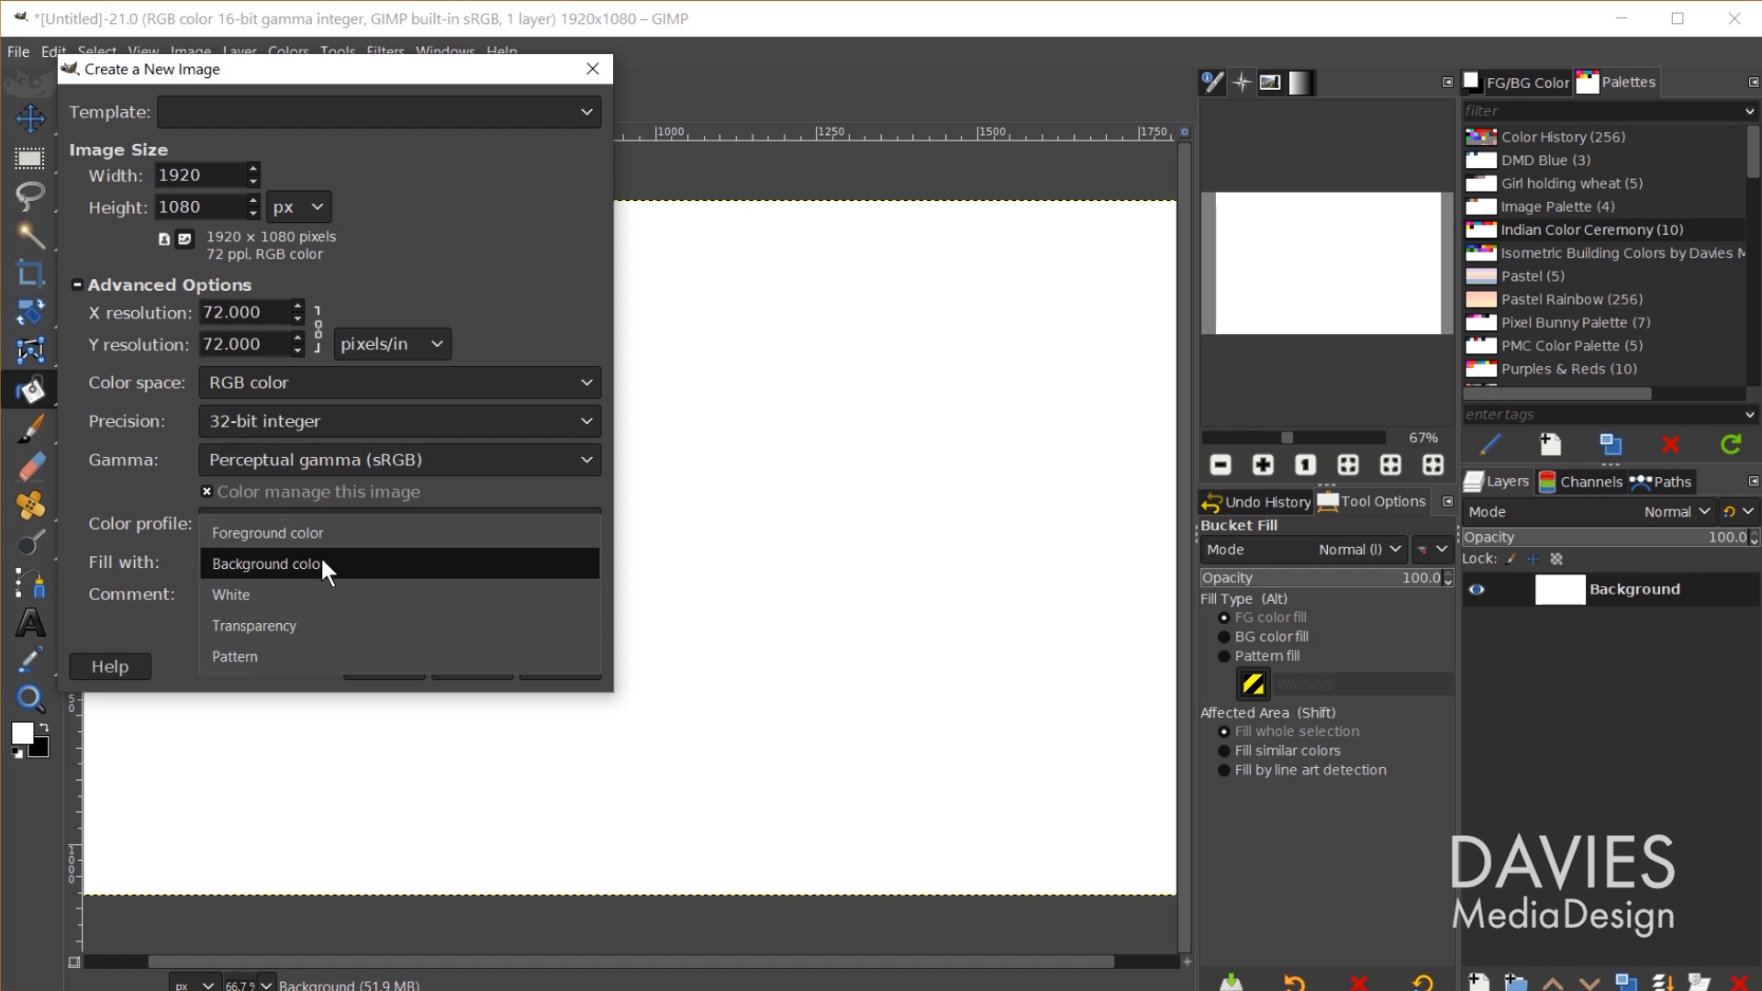
click(326, 598)
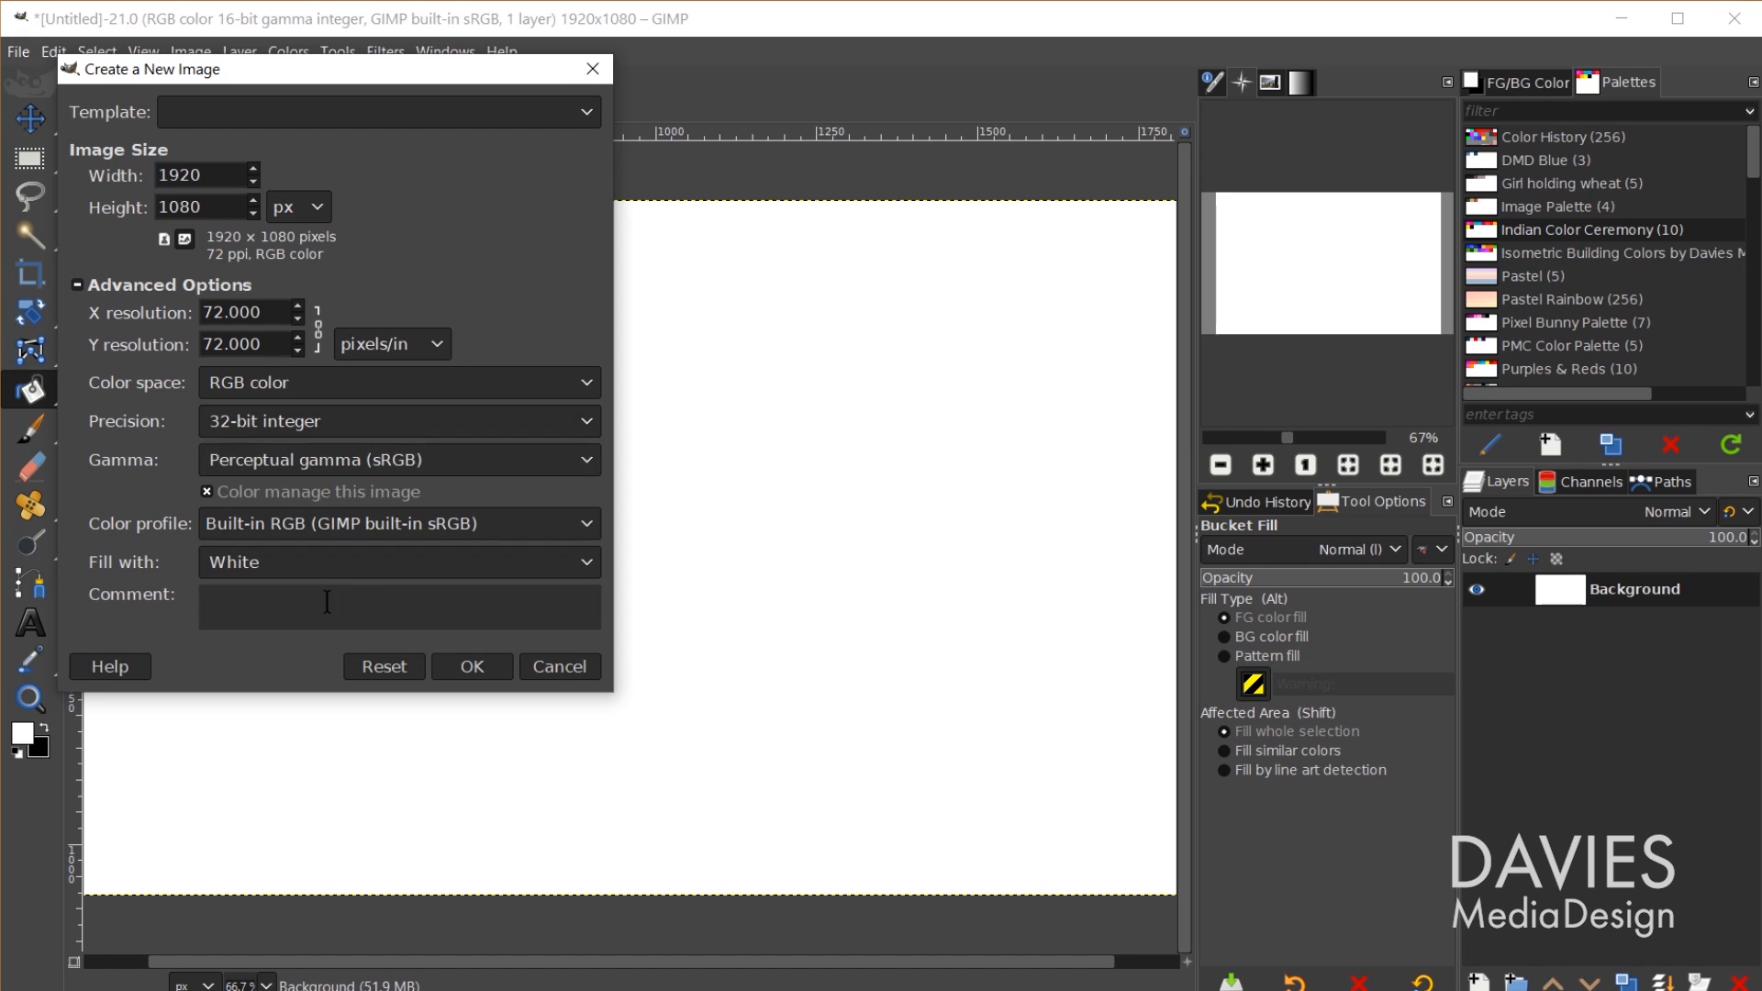
click(467, 666)
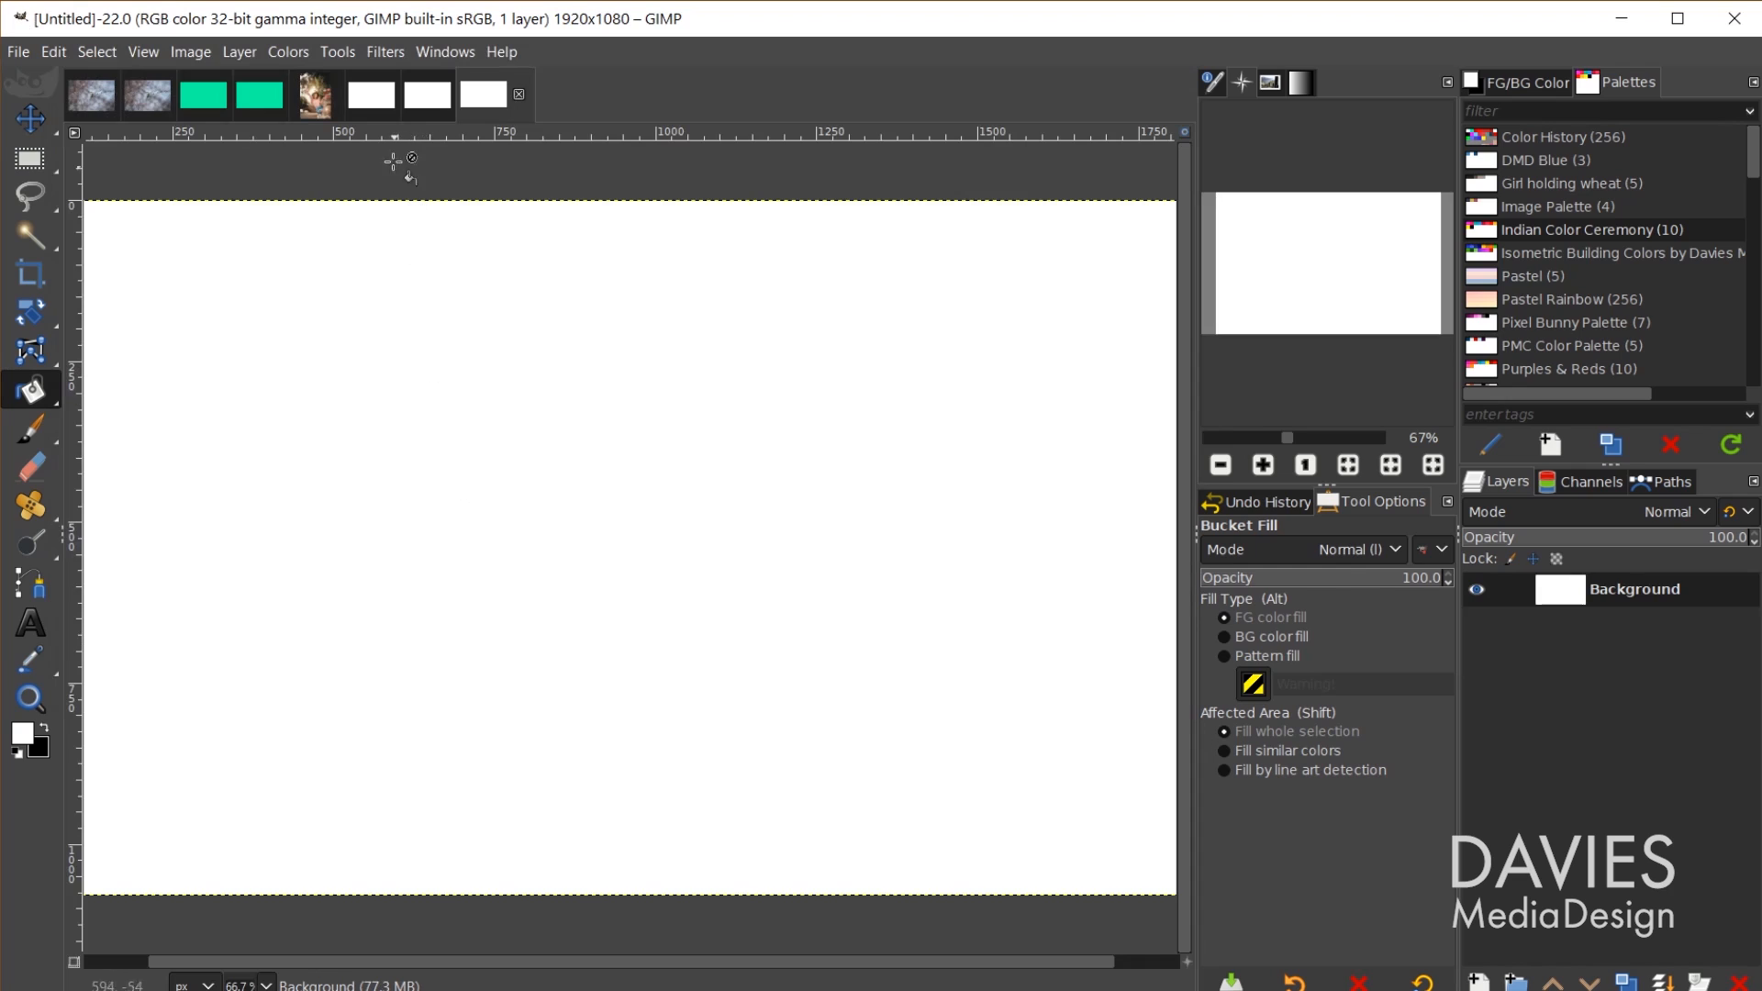
Step: Cycle through the 8-bit, 16-bit and 32-bit image tabs, ending on the 8-bit image
click(370, 92)
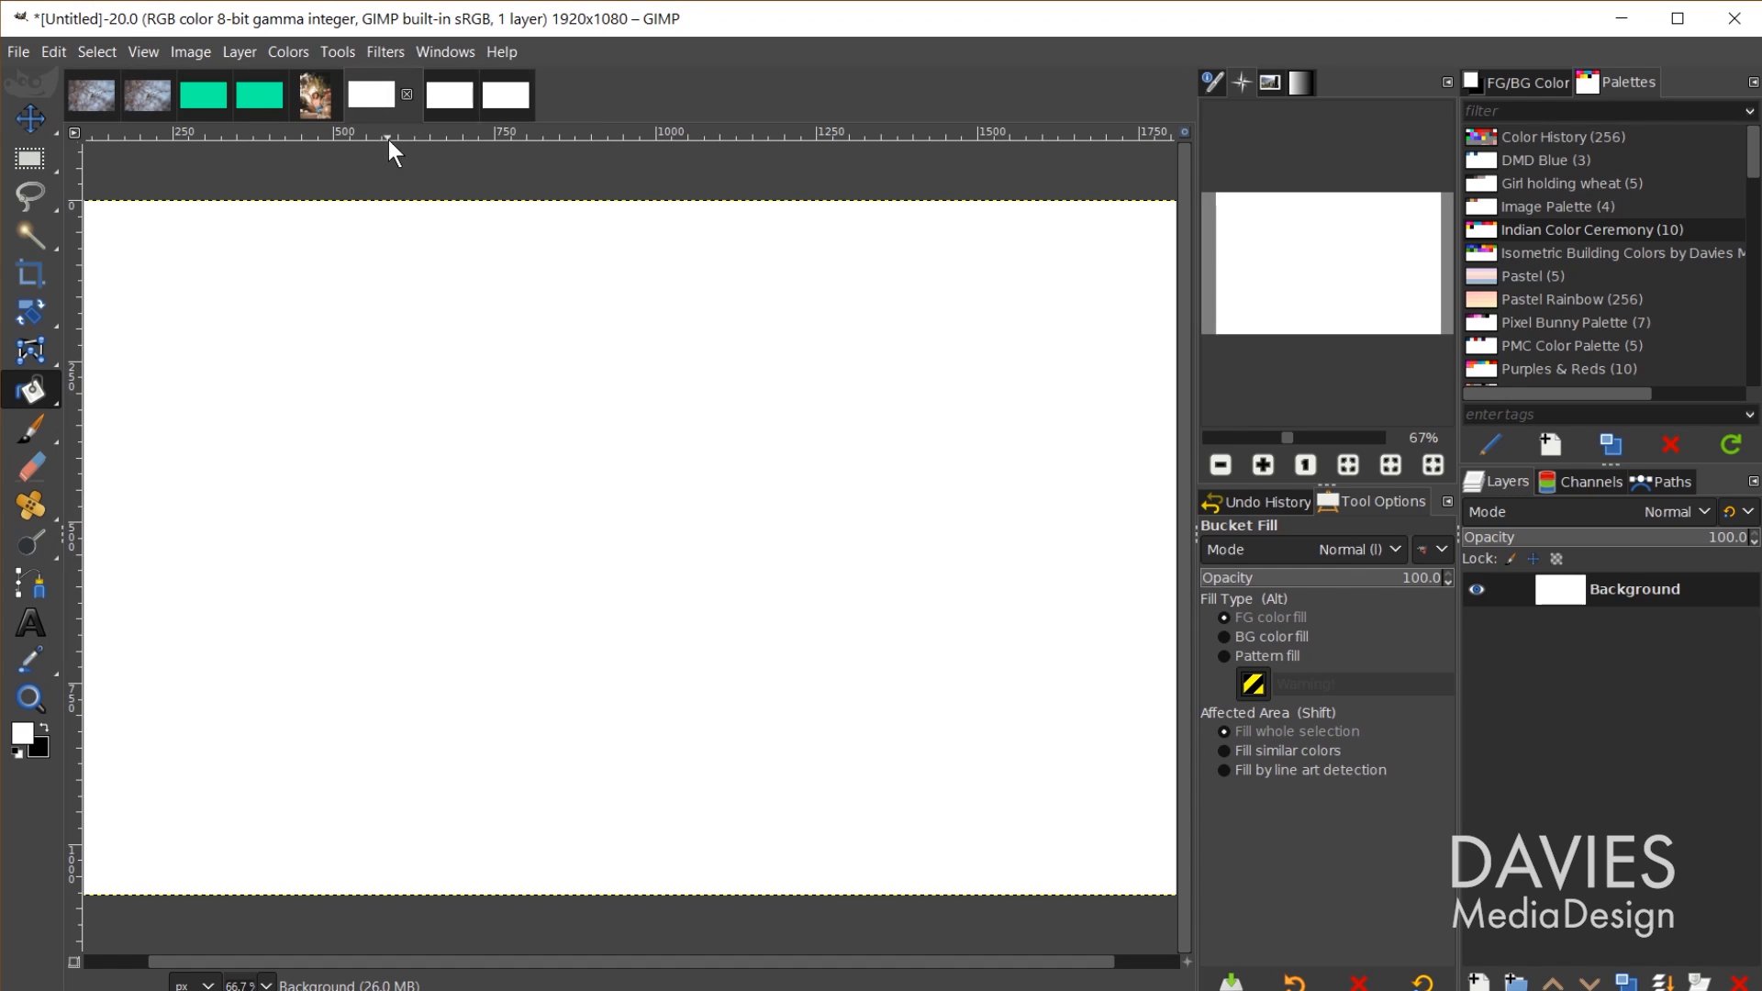
click(446, 104)
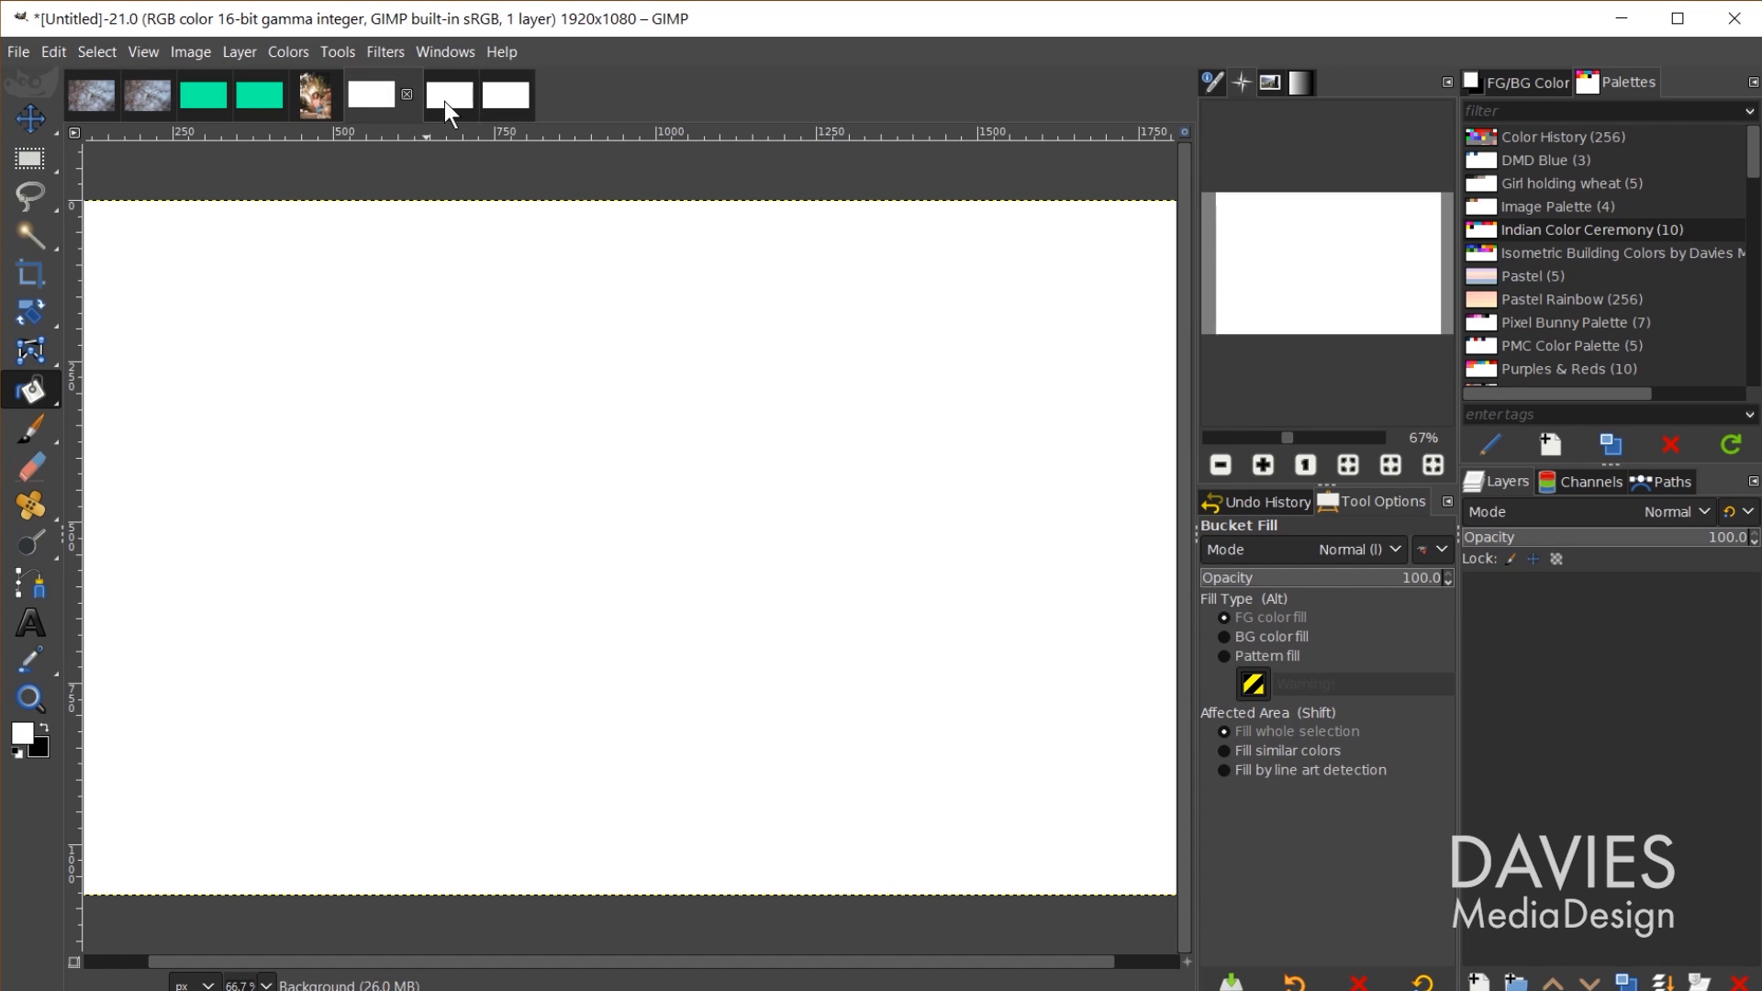
click(507, 105)
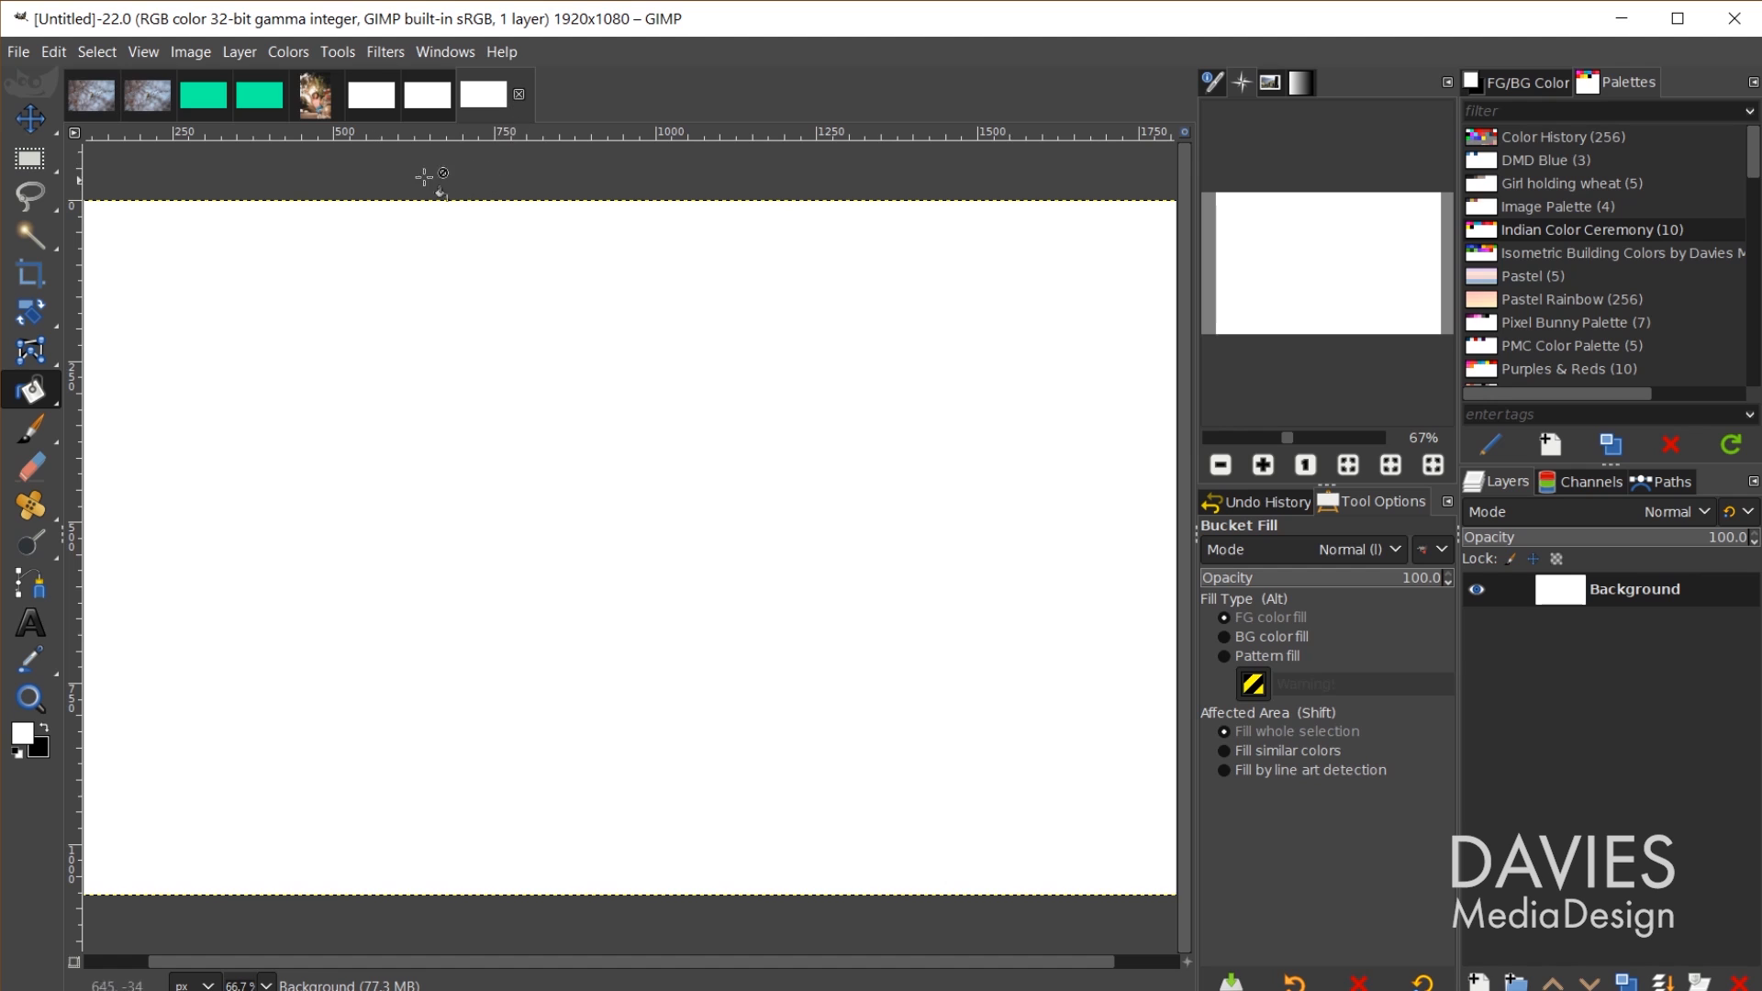
click(373, 97)
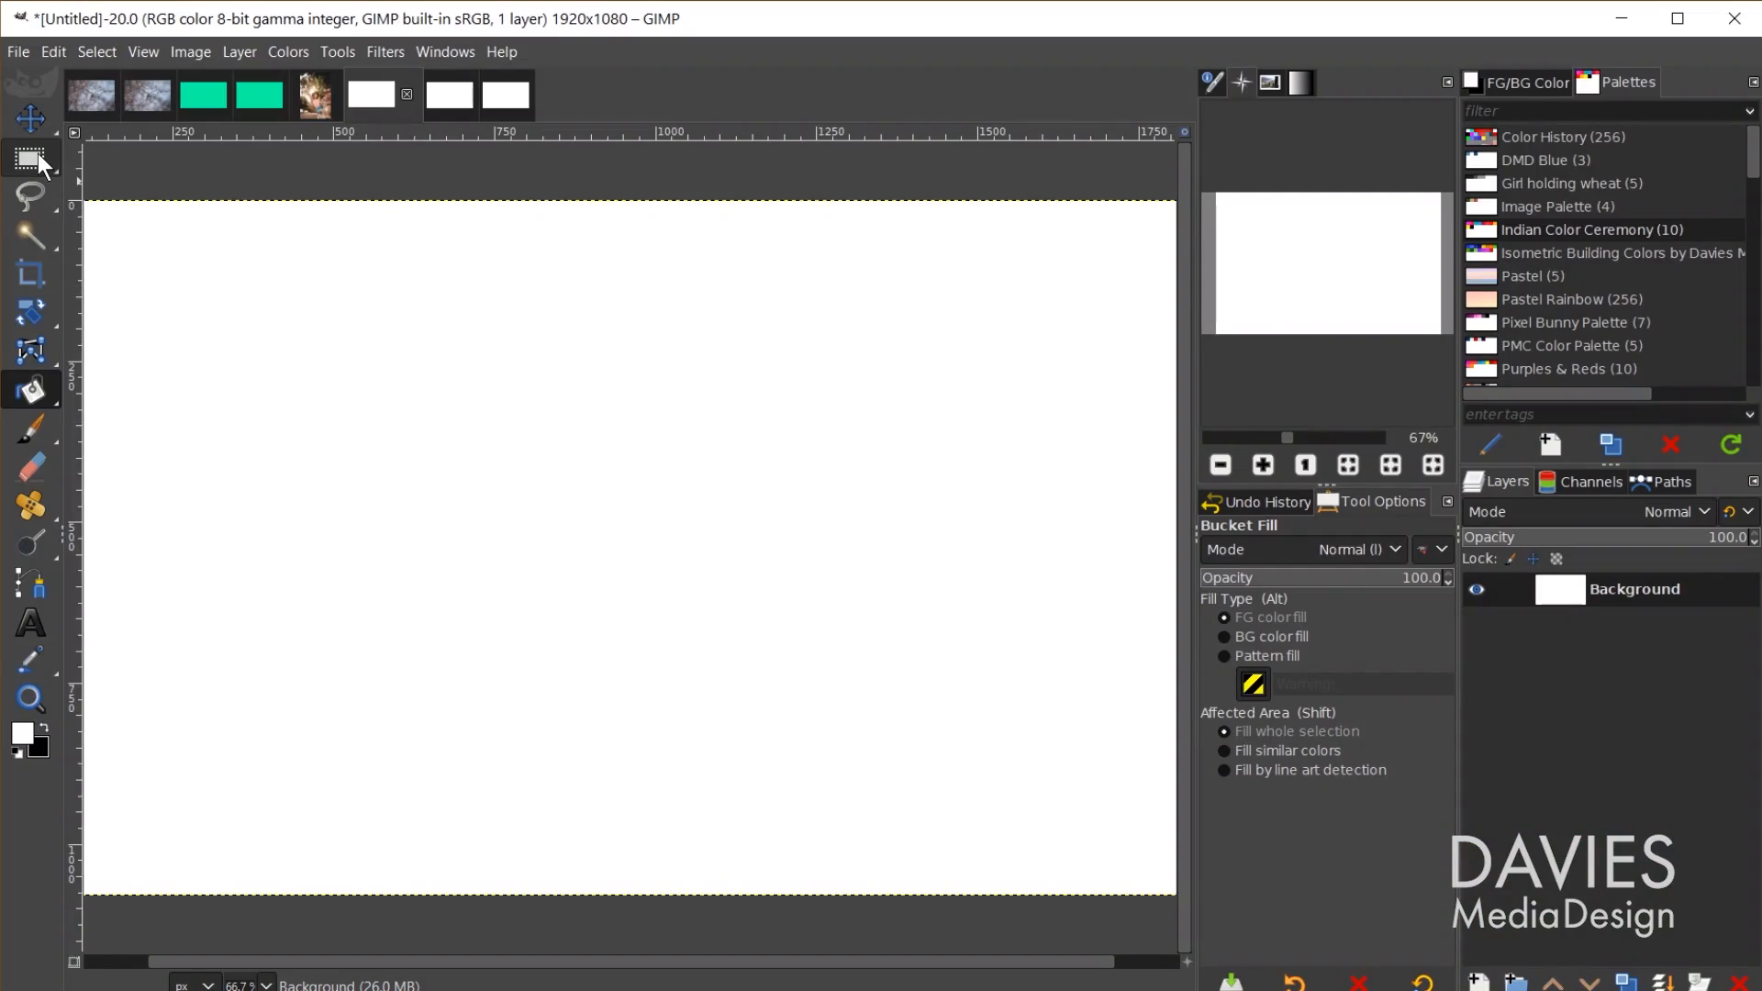
Step: Draw a 981×564 rectangle selection mid-canvas and set the foreground to 0000ff by zeroing red and green
key(r)
drag(314, 345, 946, 707)
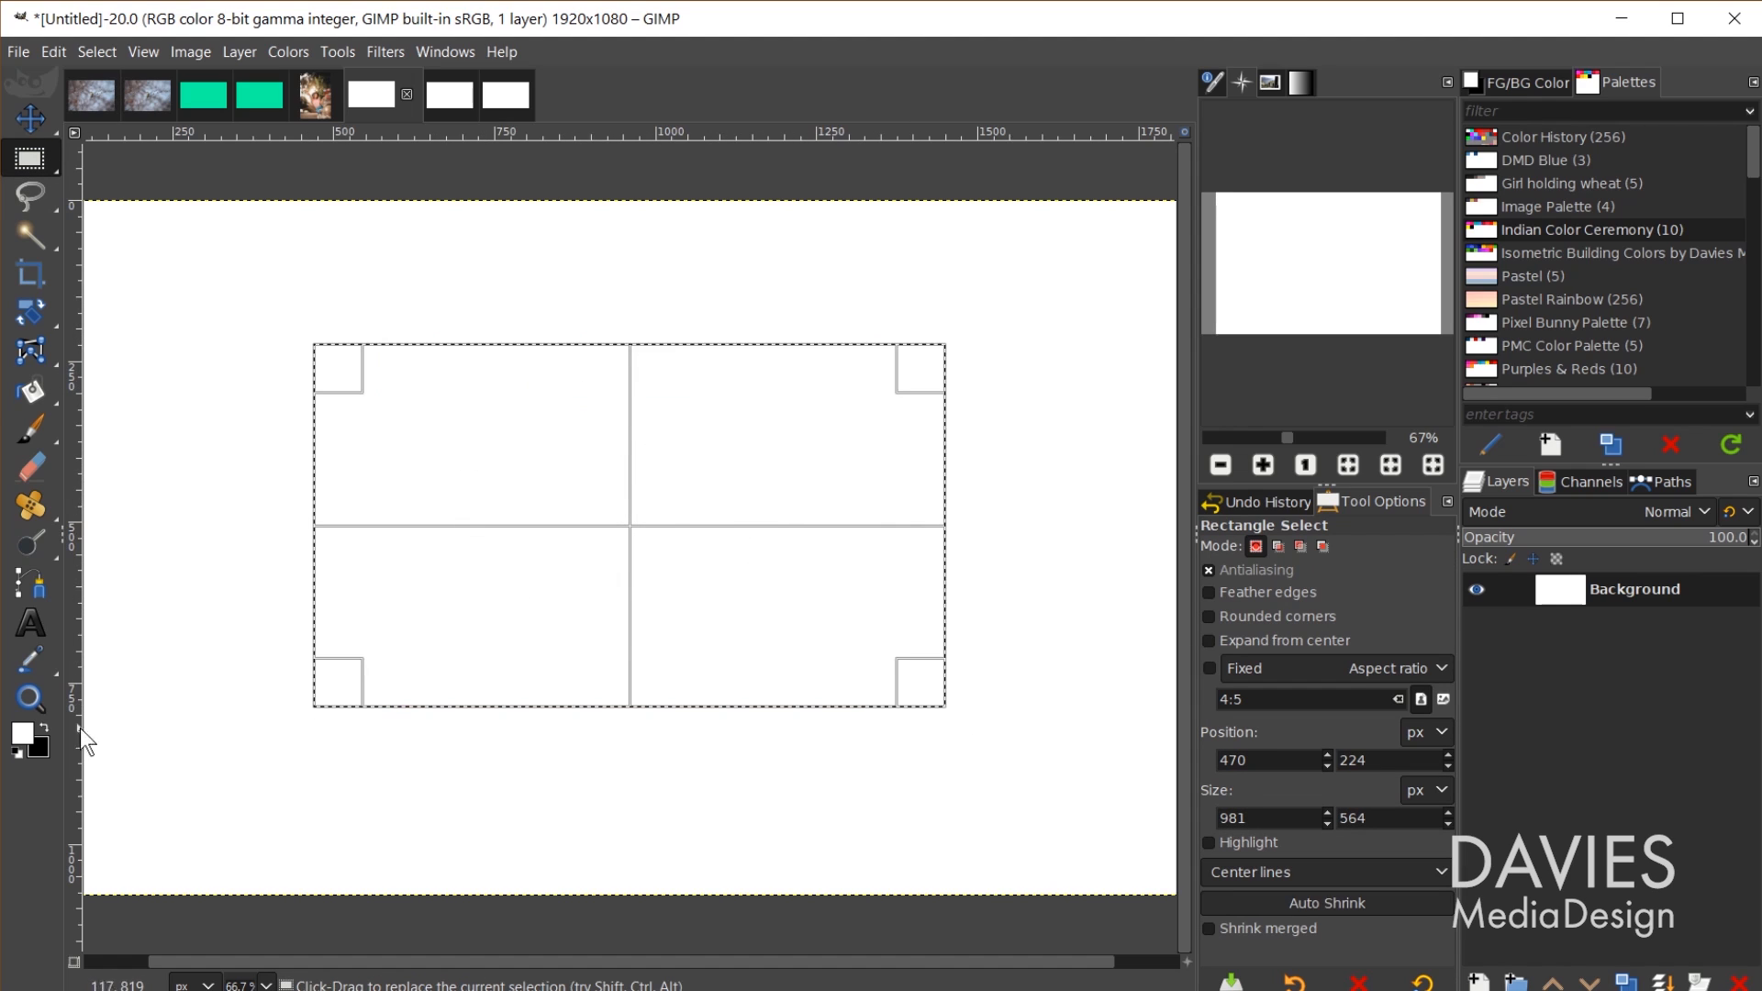
click(25, 740)
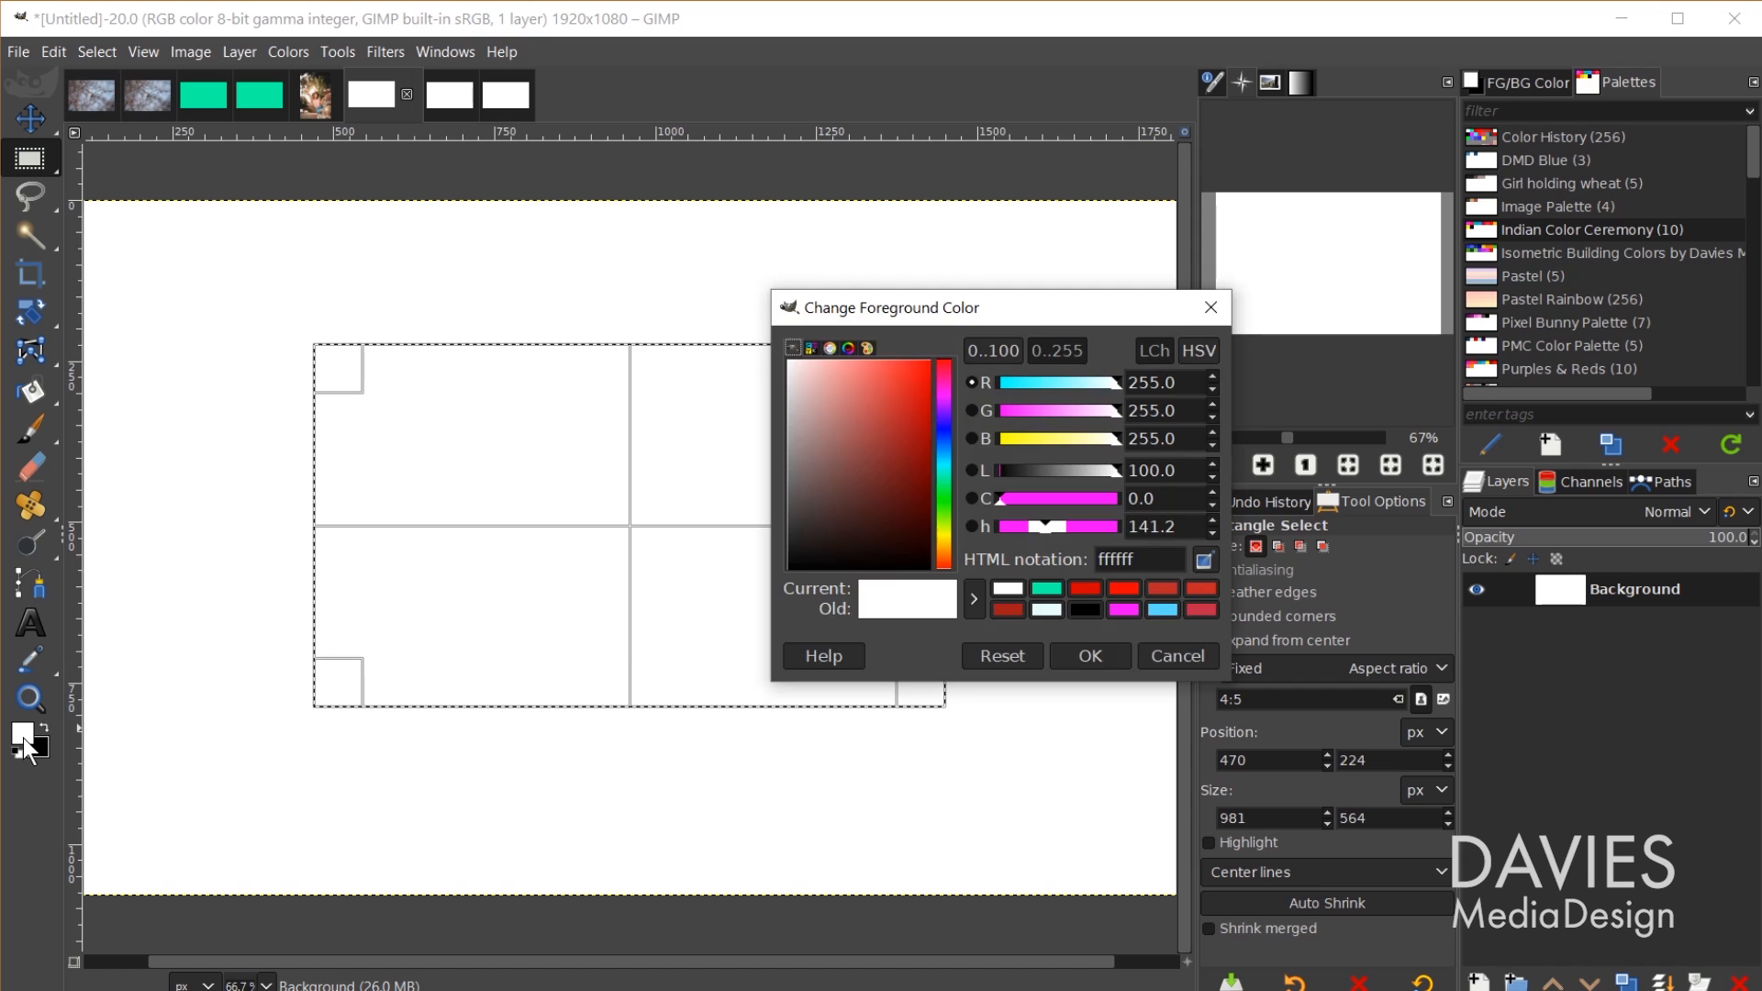
click(1201, 354)
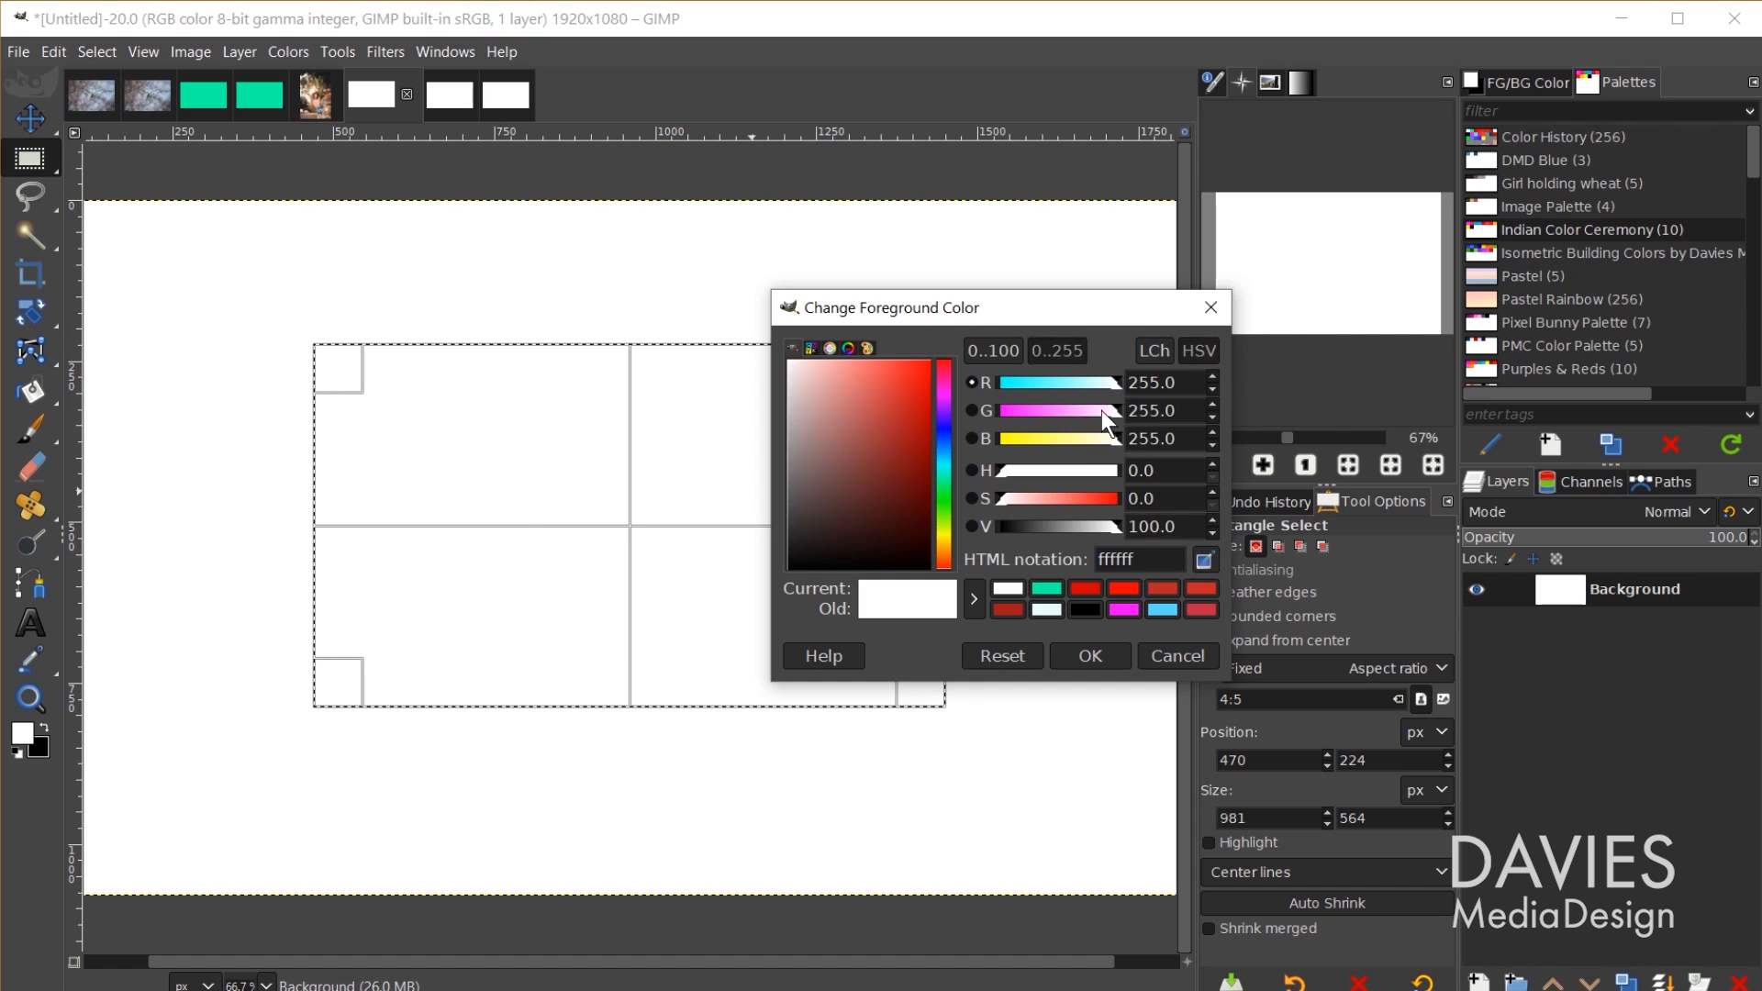
drag(1119, 388, 995, 389)
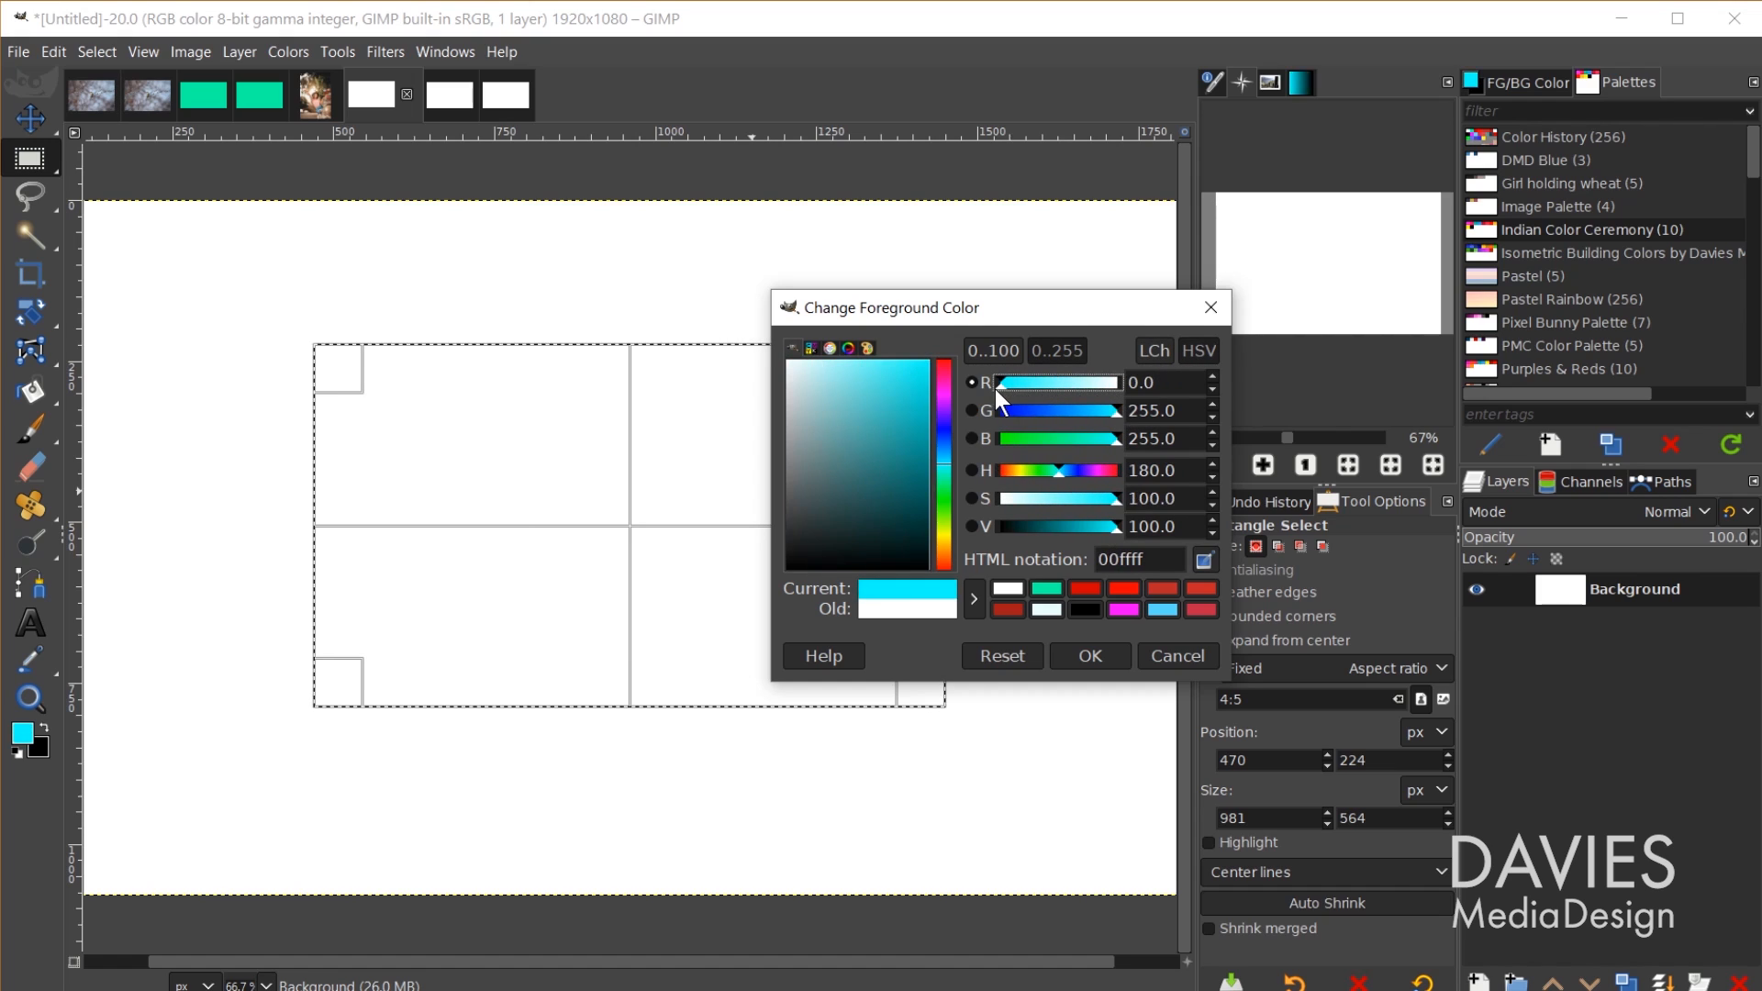
drag(1117, 417, 982, 415)
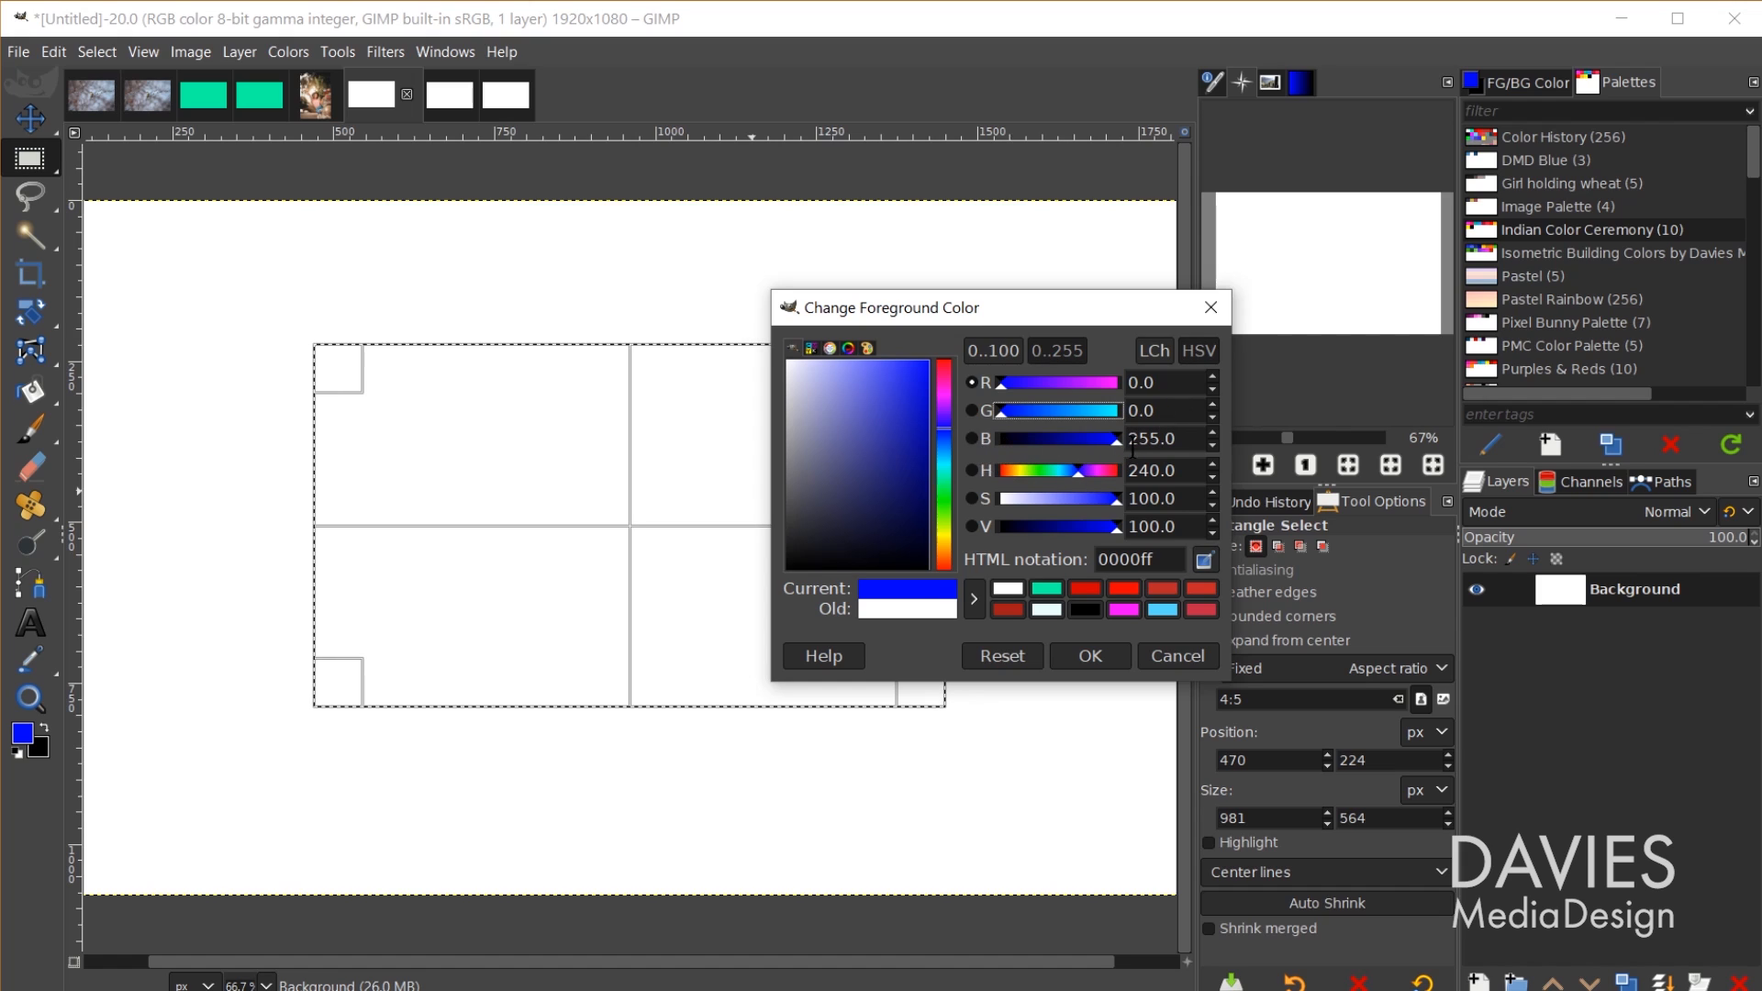
click(1087, 655)
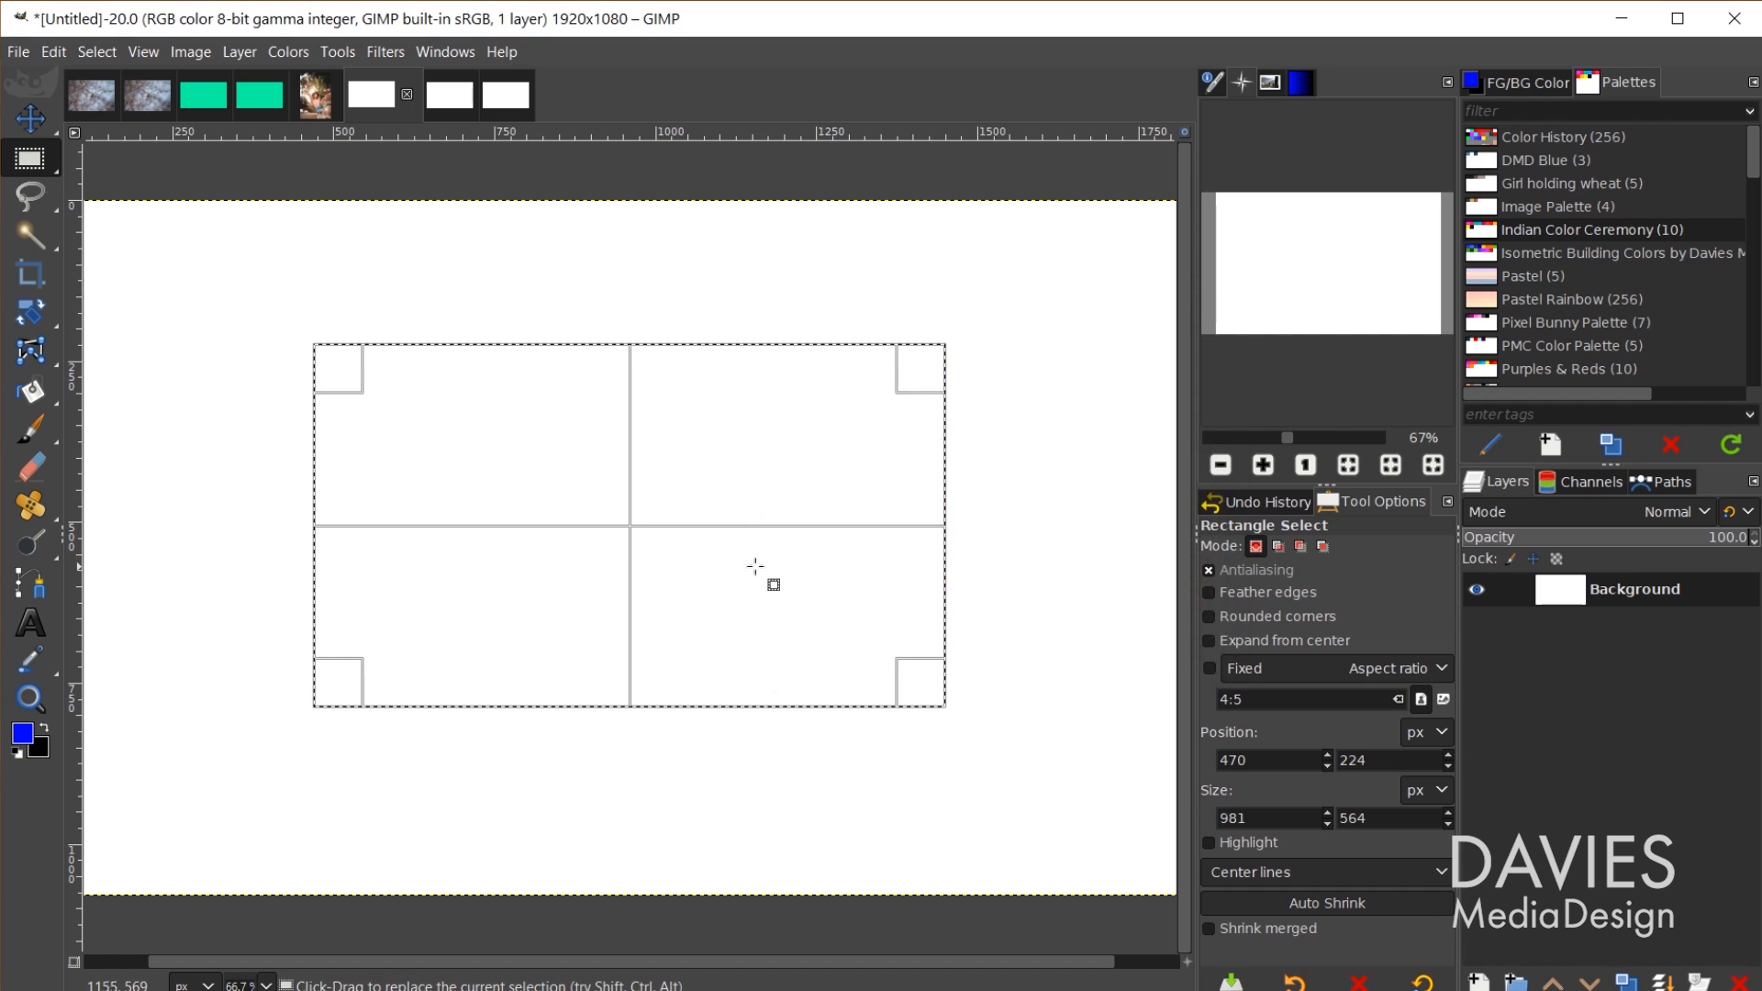
key(shift+b)
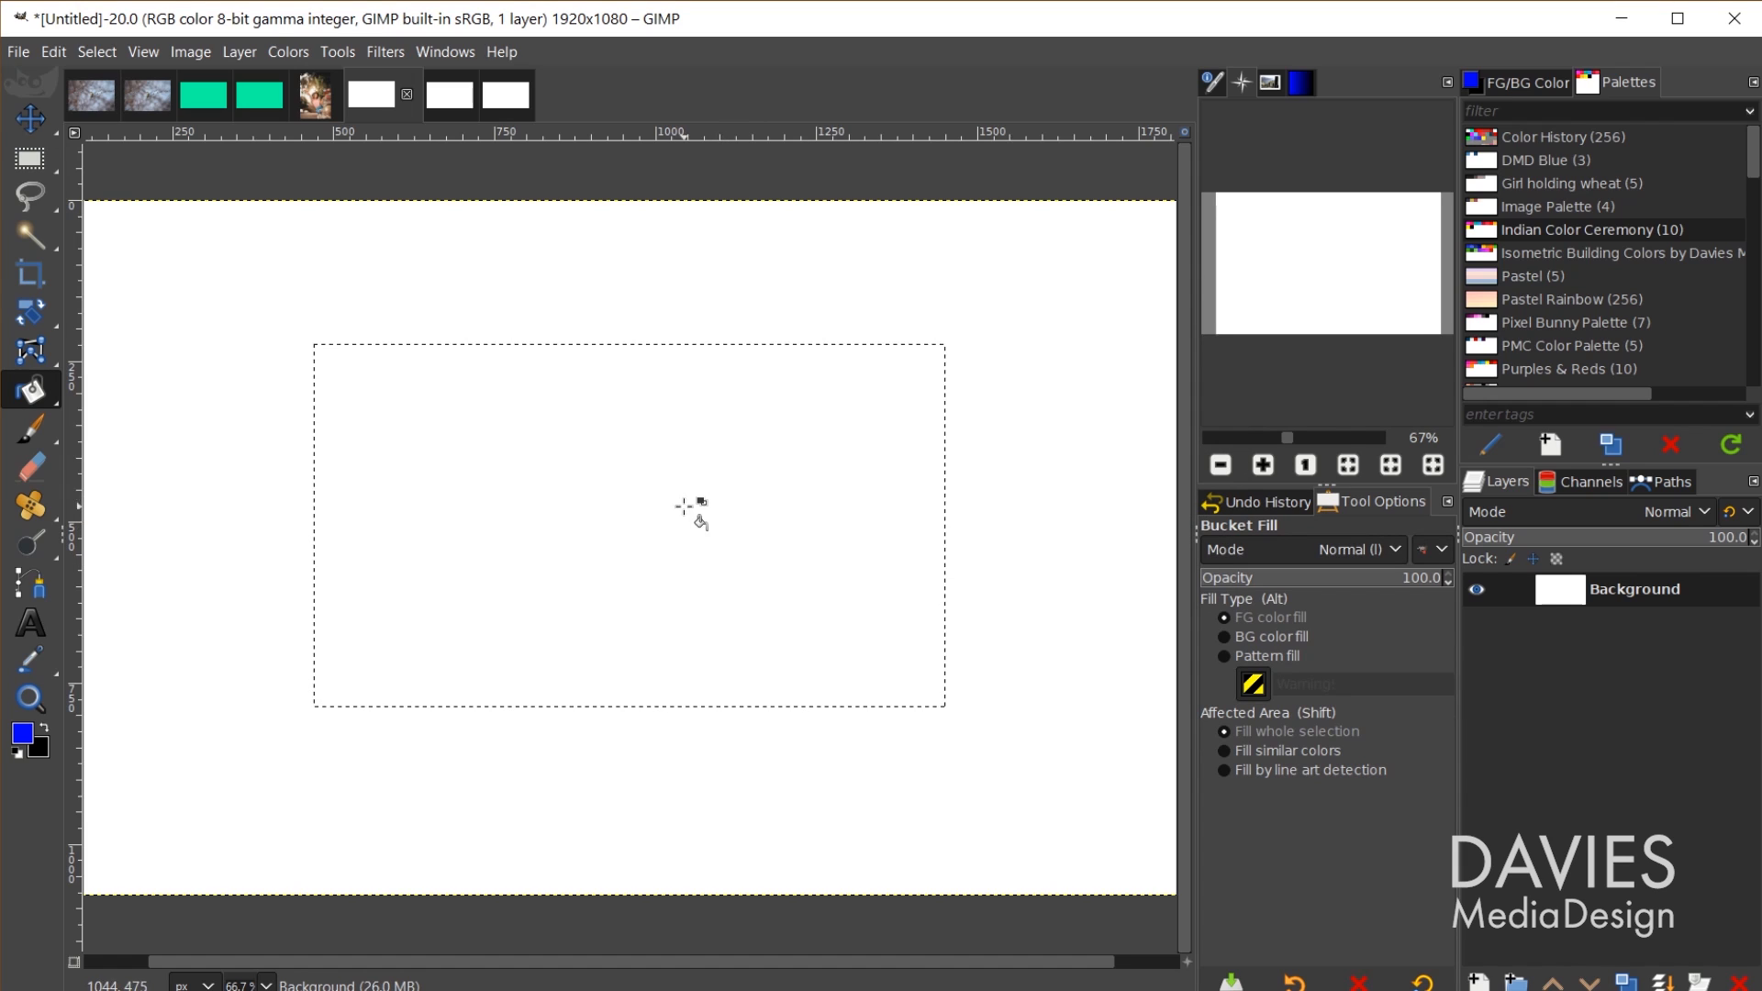
Step: Fill the selected rectangle with blue, then clear the selection
click(631, 577)
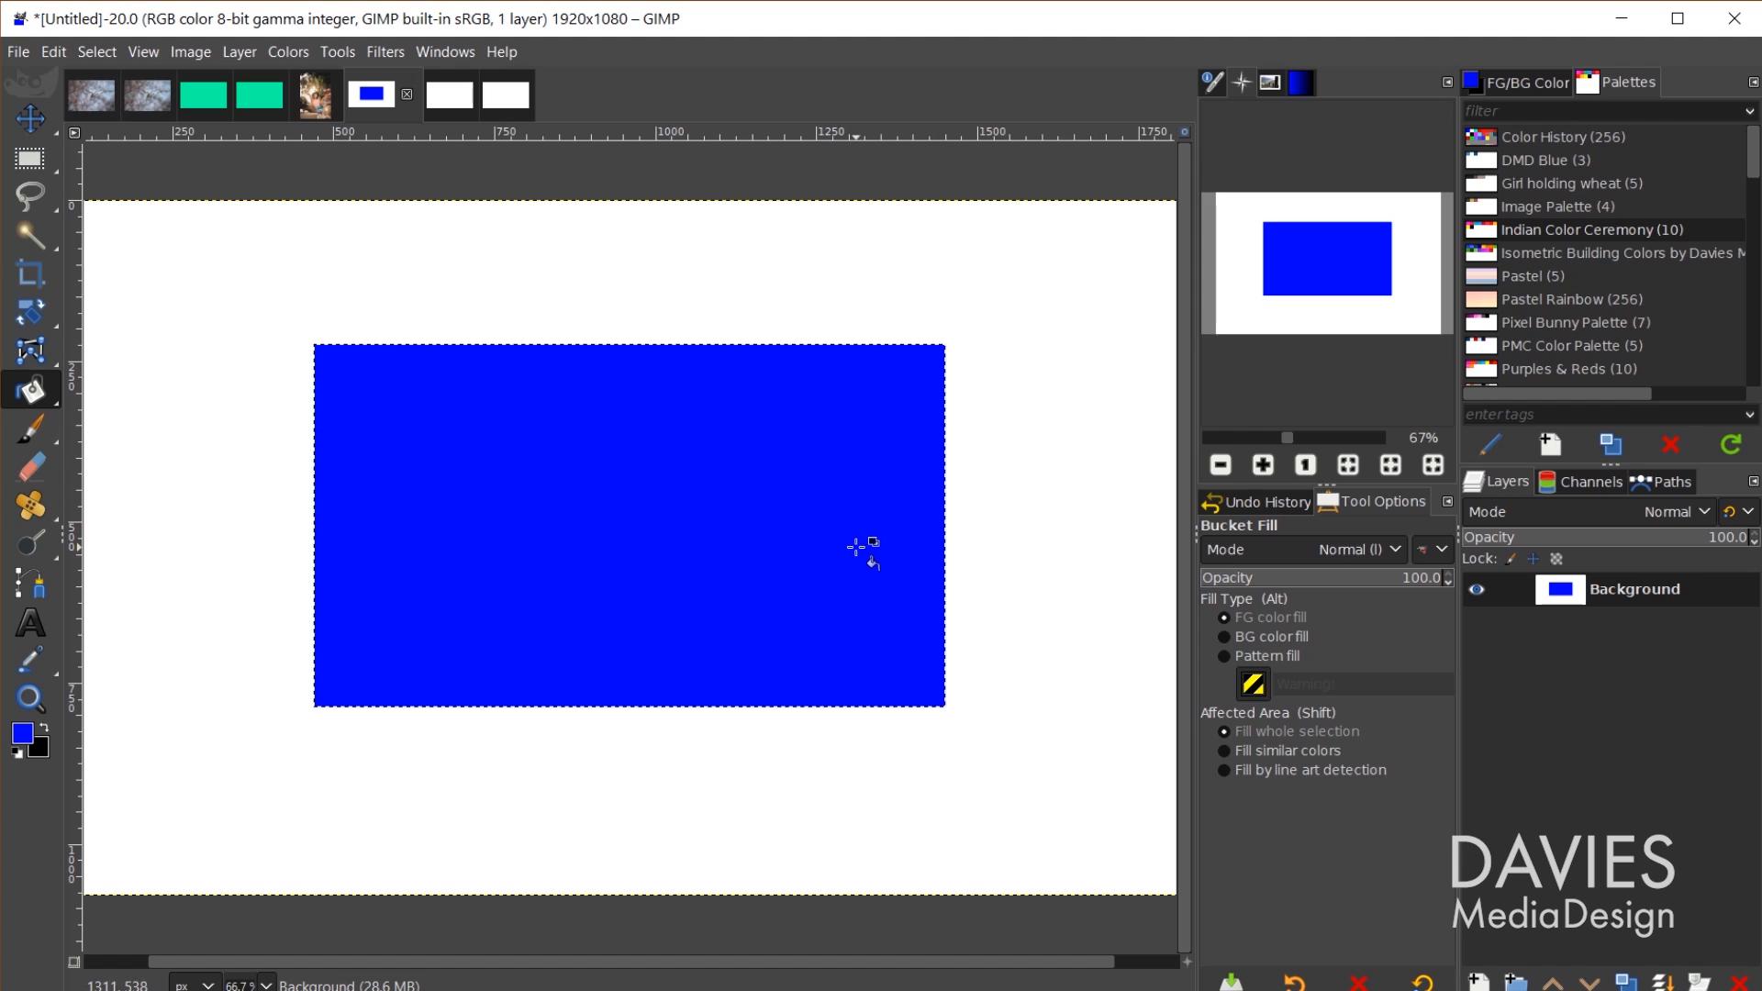
key(ctrl+shift+a)
Step: On the 16-bit image, select a 1104×567 rectangle mid-canvas and bucket-fill it blue
click(458, 94)
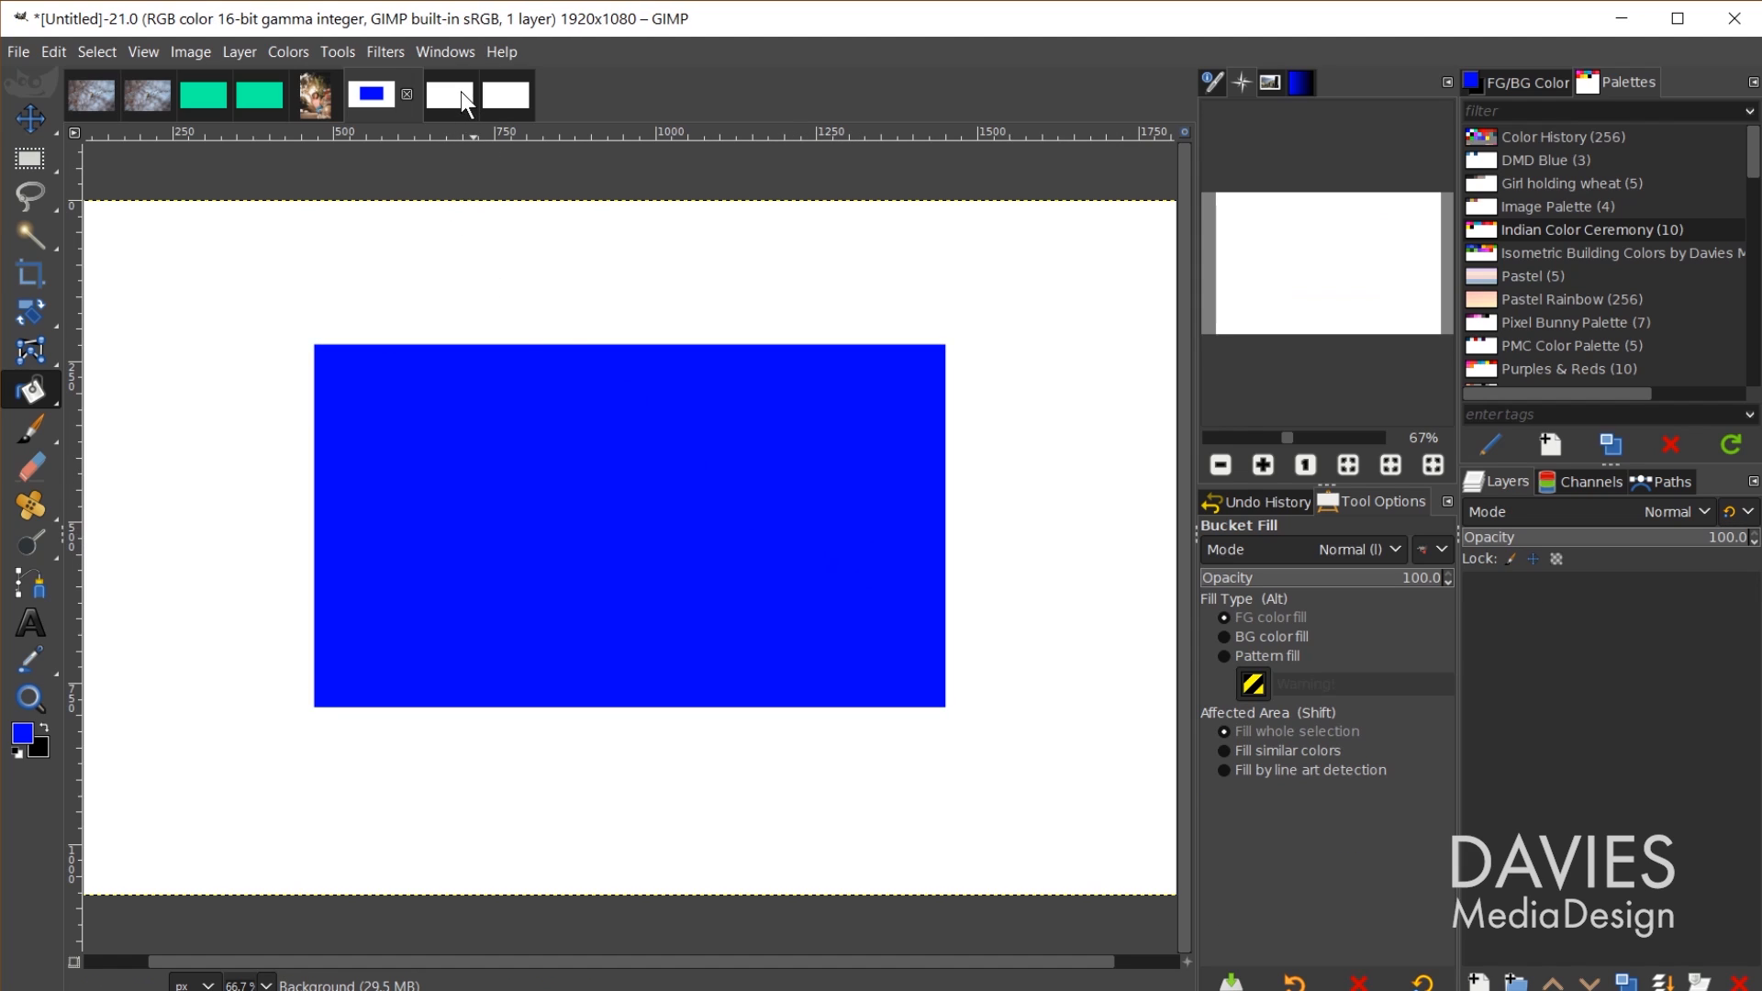
key(r)
drag(295, 367, 1006, 731)
click(22, 734)
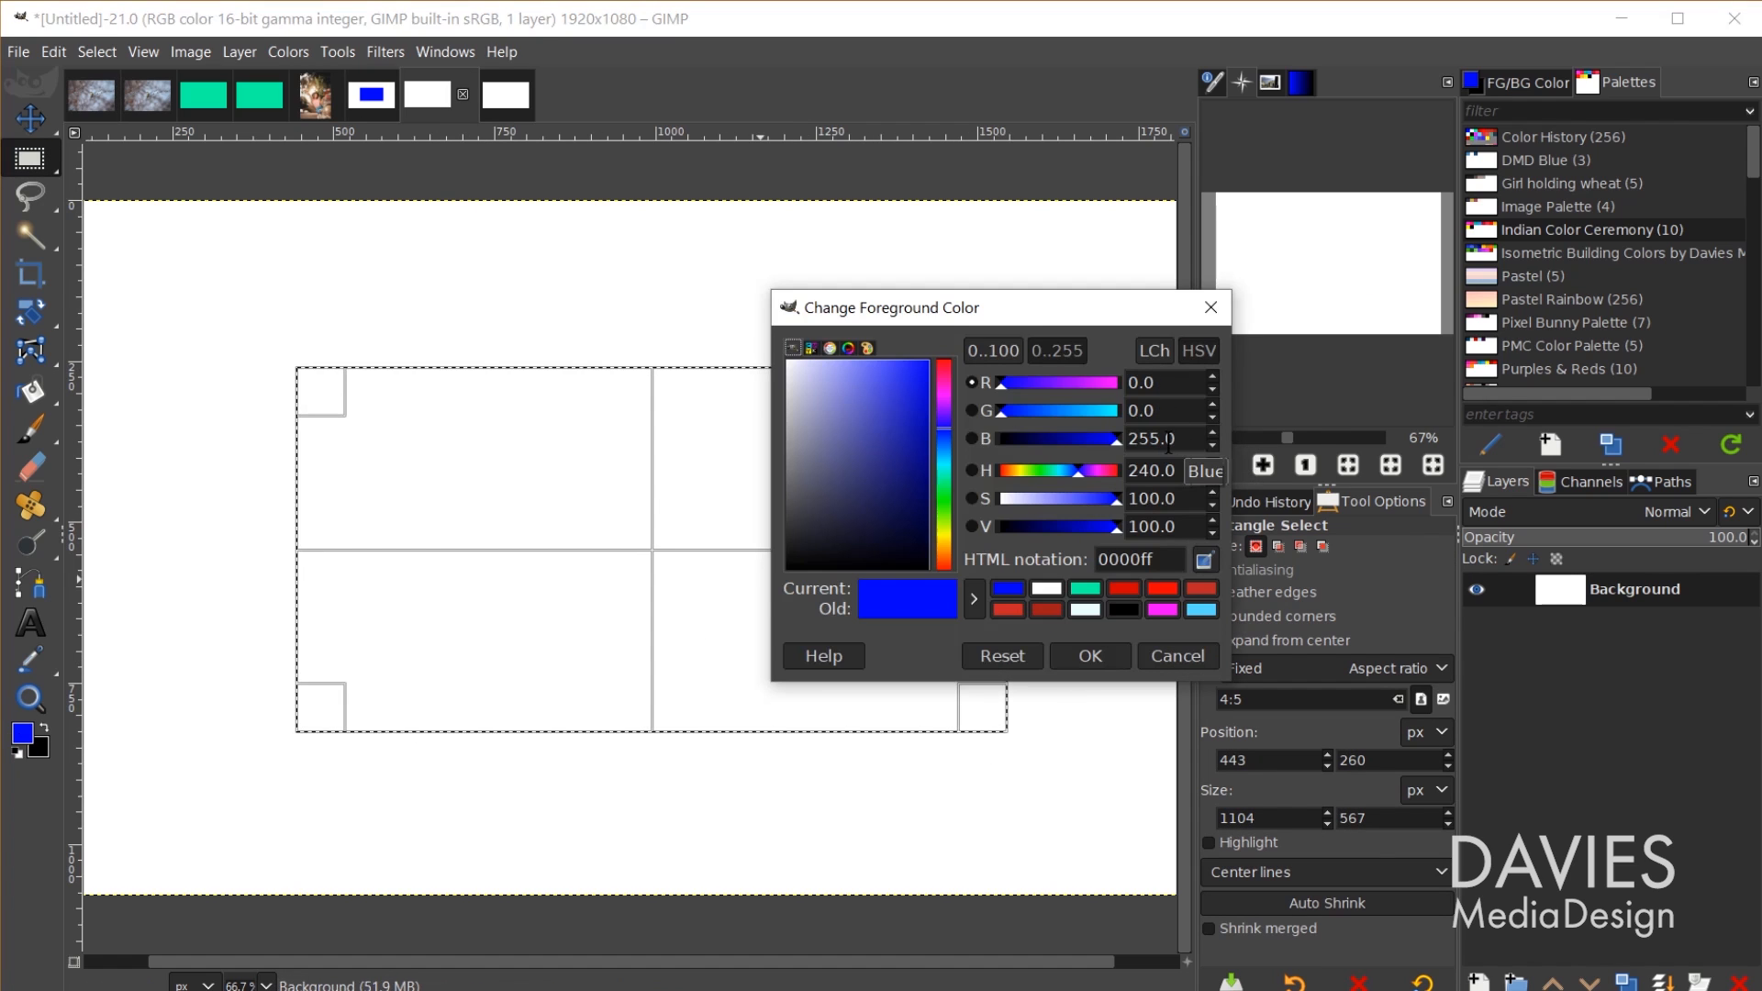
click(1213, 306)
key(shift+b)
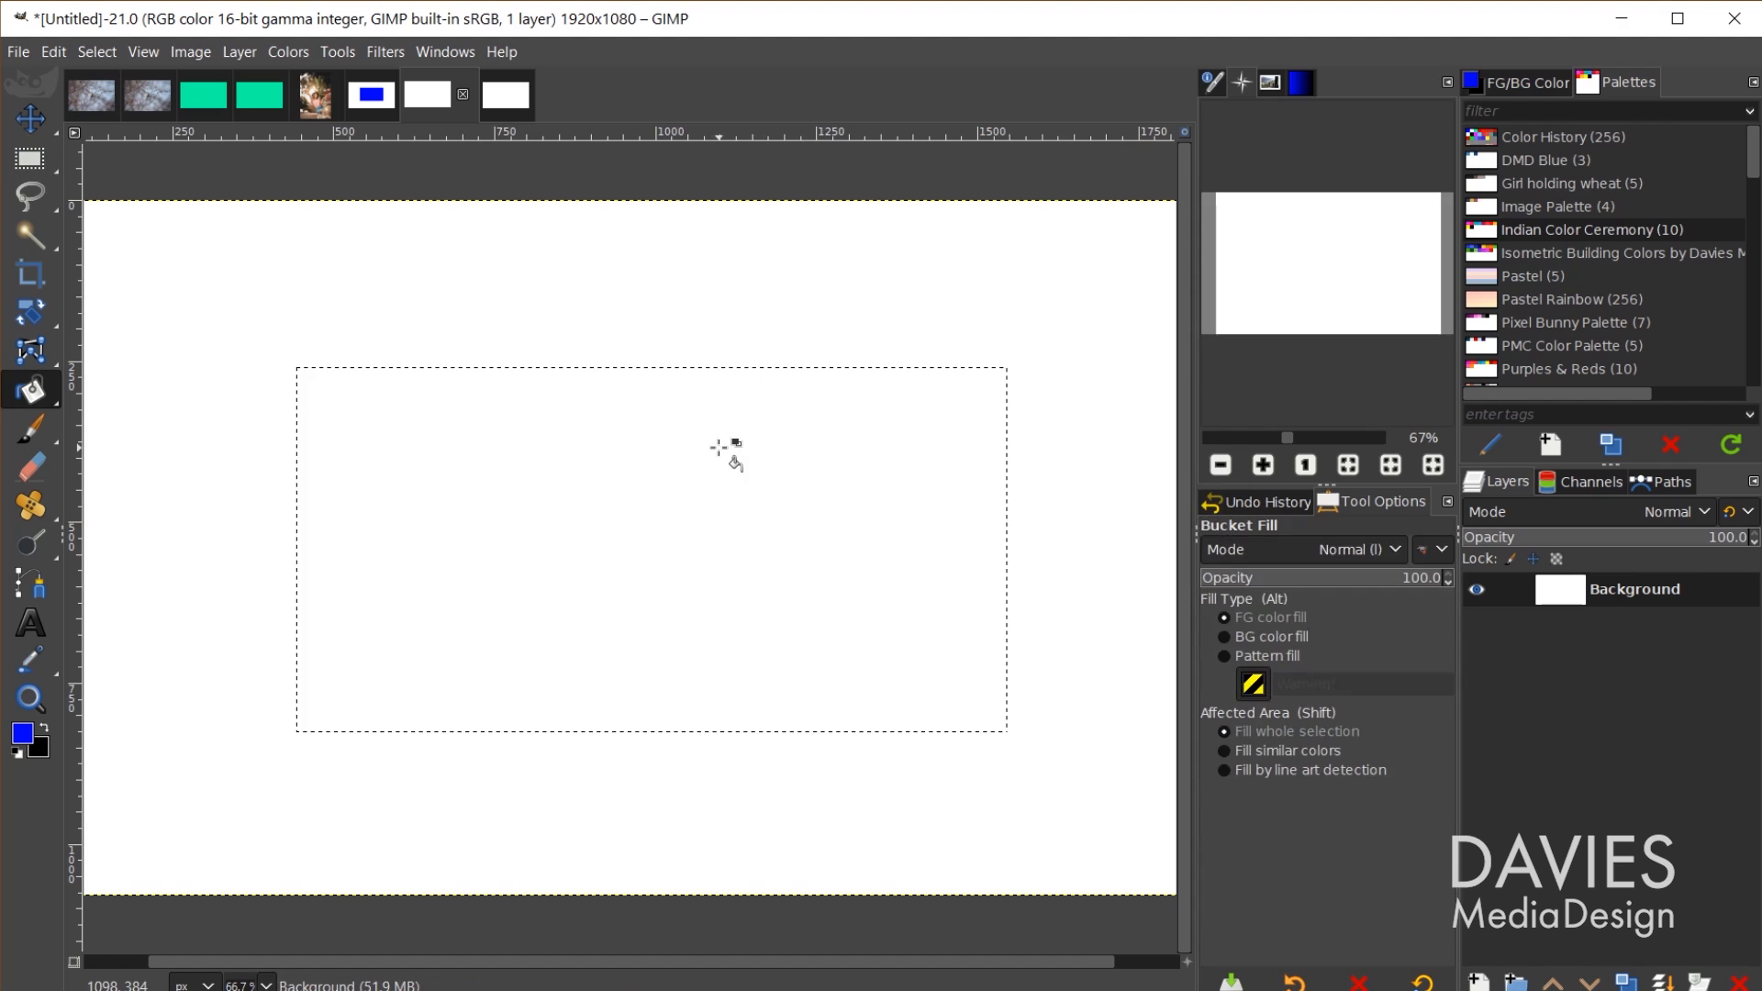
click(733, 458)
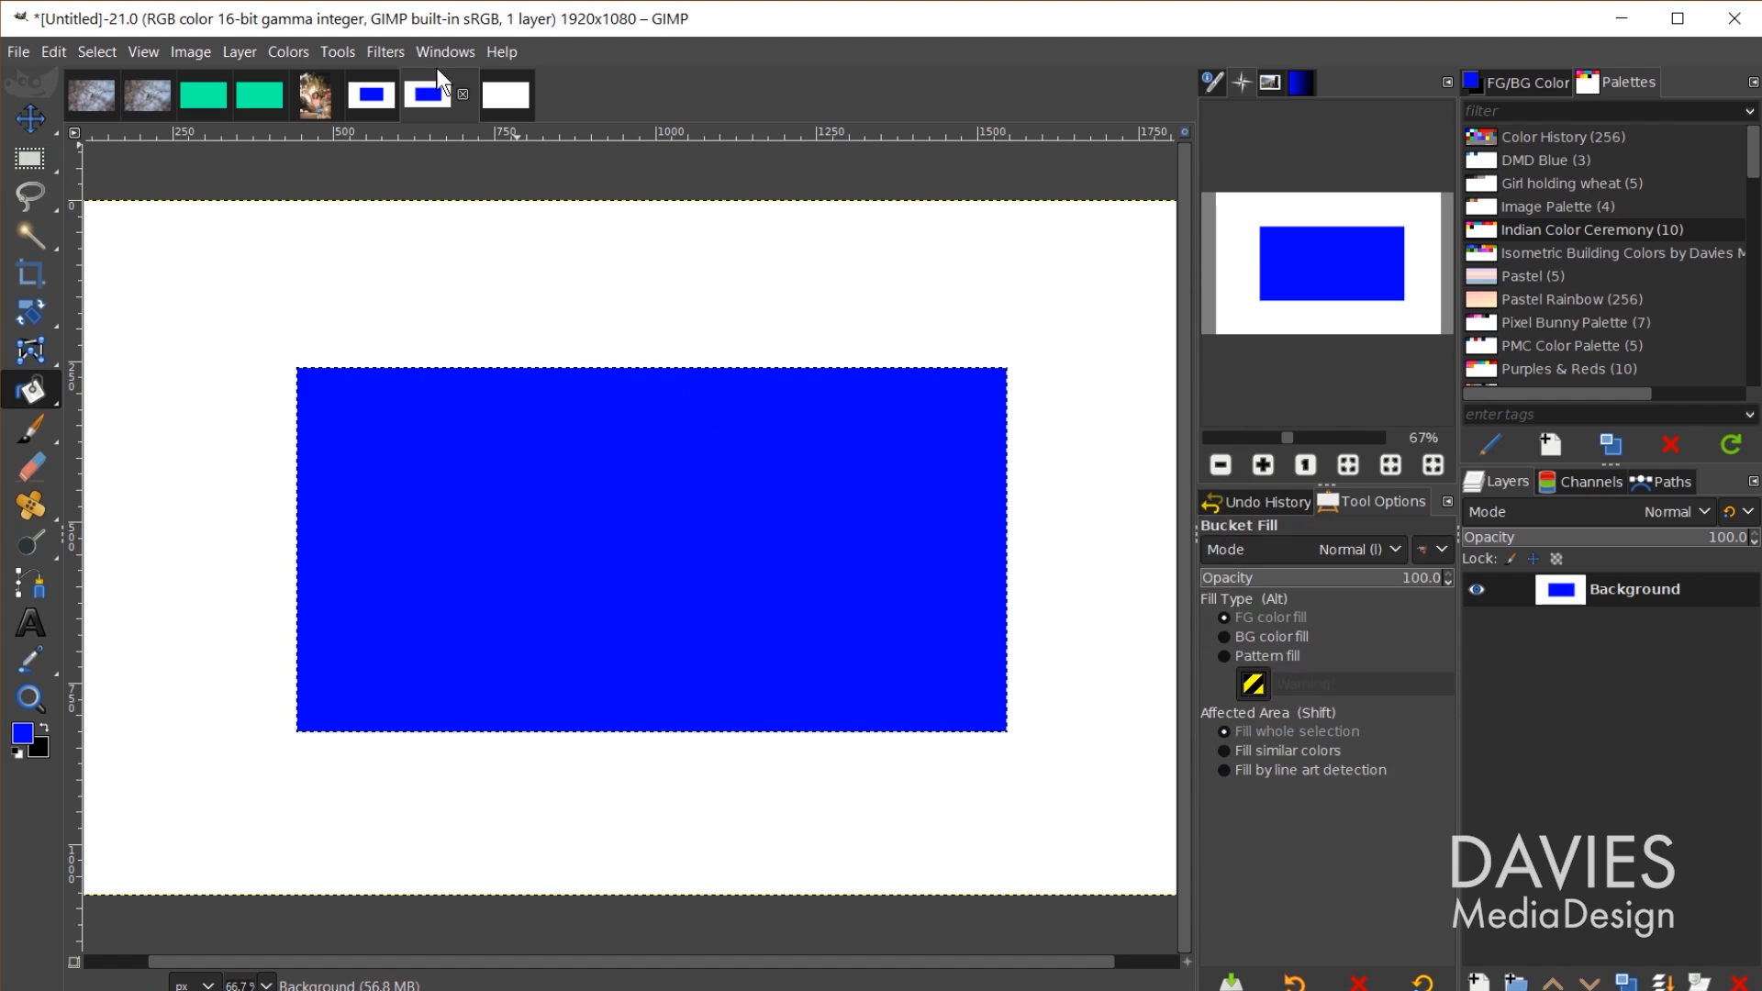
Step: On the 32-bit image, select a 1107×527 rectangle mid-canvas and bucket-fill it blue
click(508, 99)
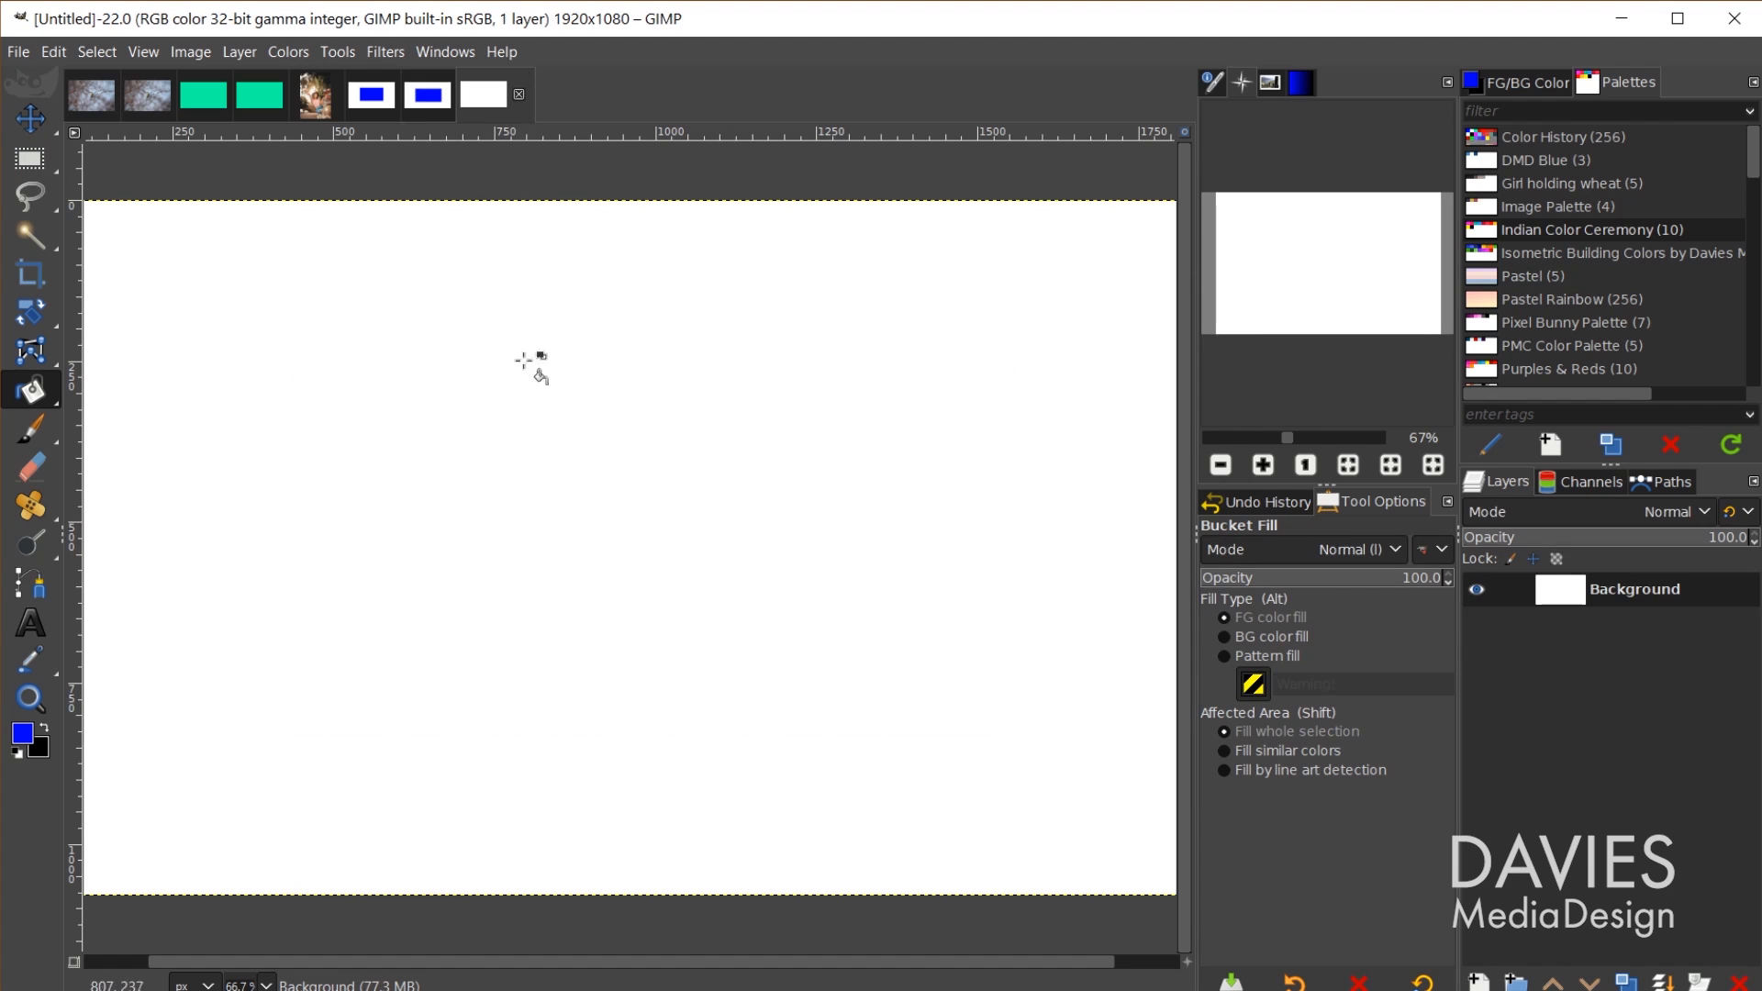
click(30, 158)
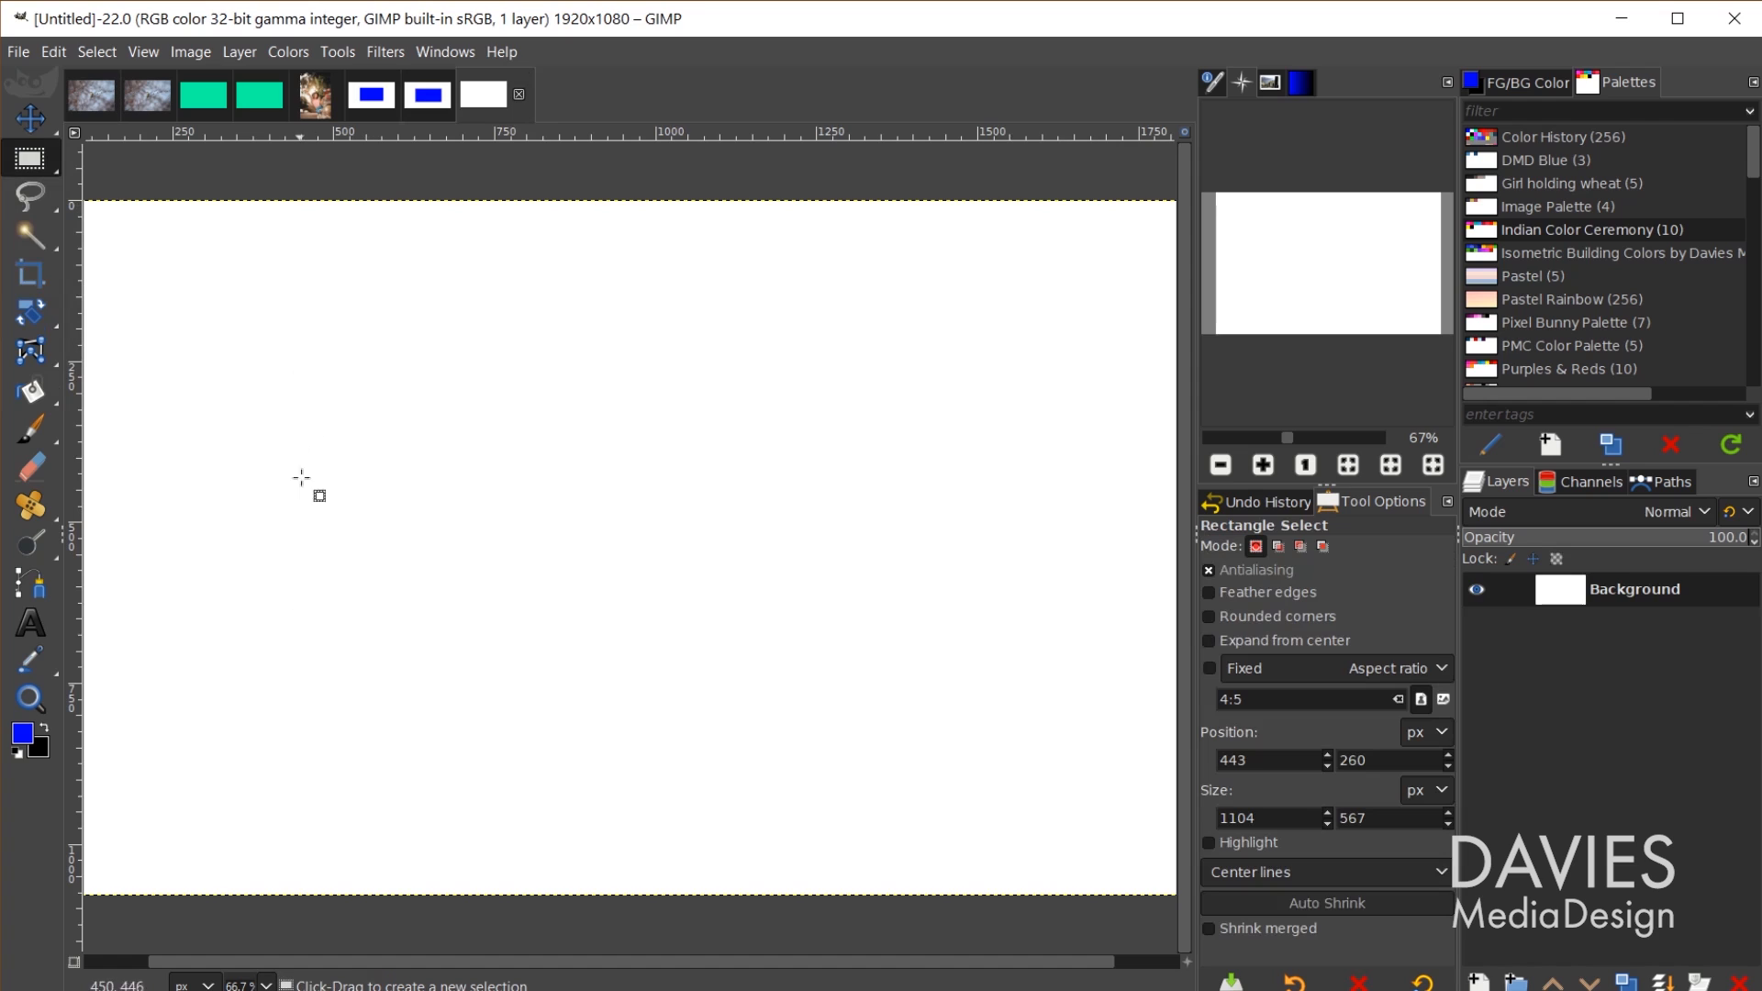
drag(295, 386, 1008, 724)
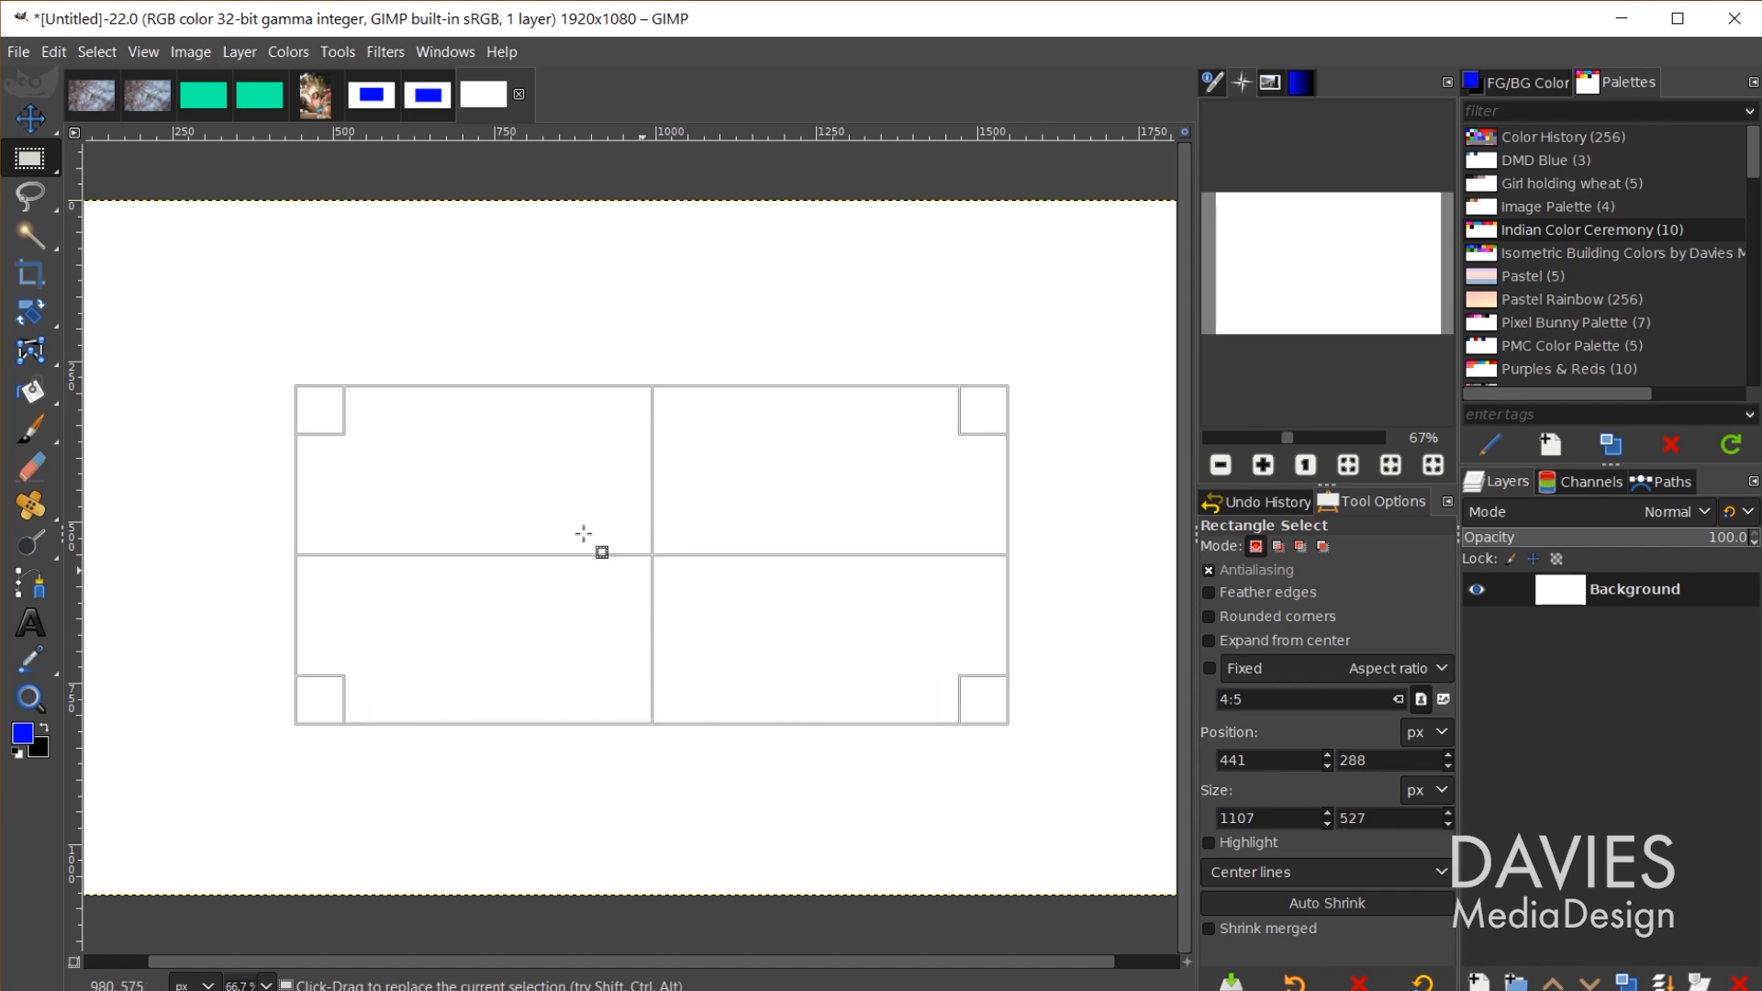
key(shift+b)
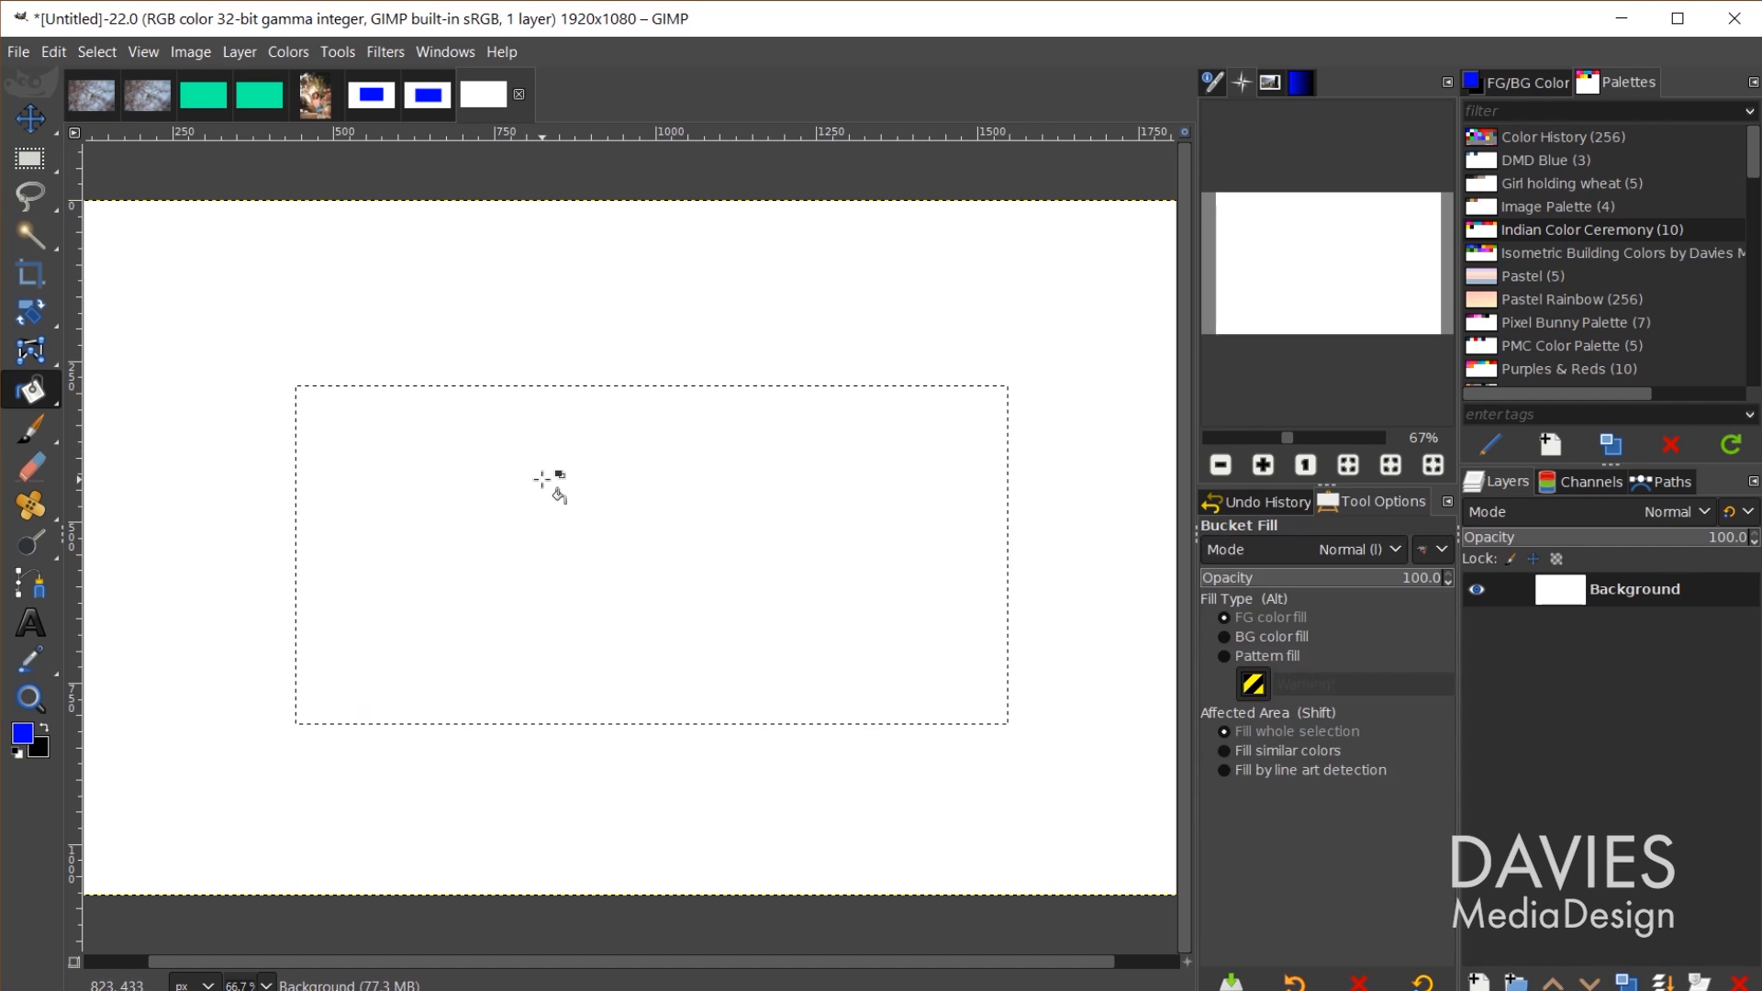
click(716, 758)
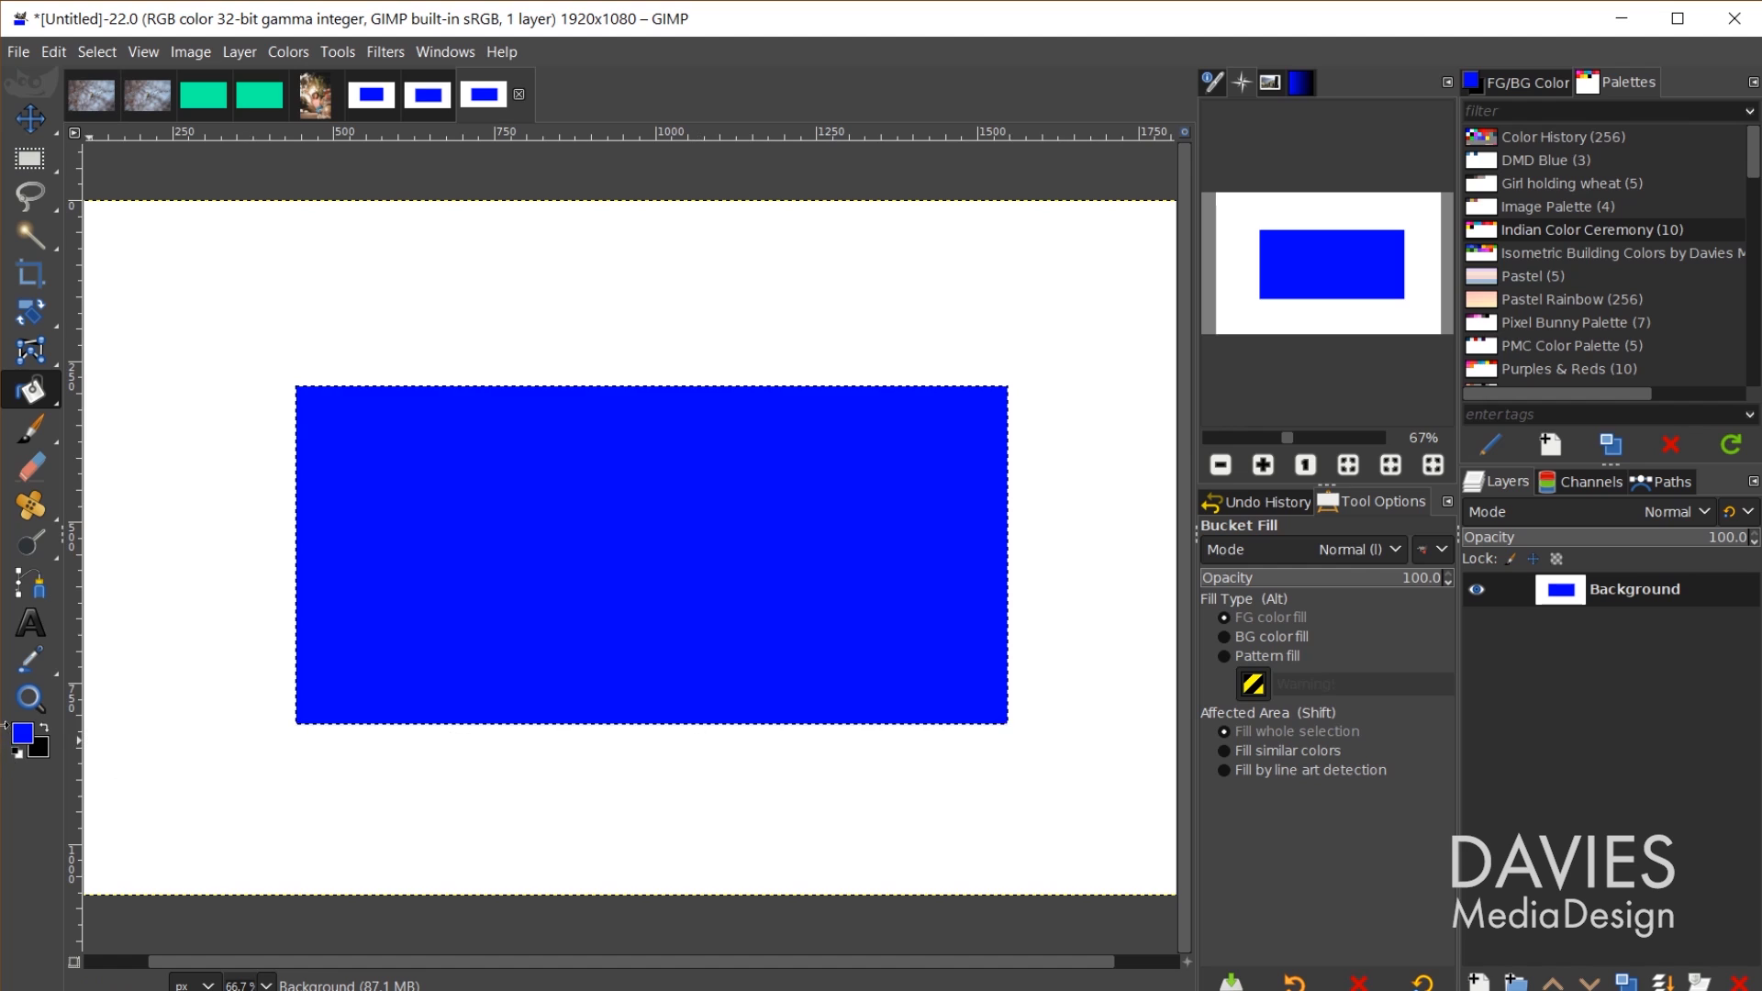
Step: Confirm the foreground is still blue, clear the selection, and return to the 16-bit image
click(22, 733)
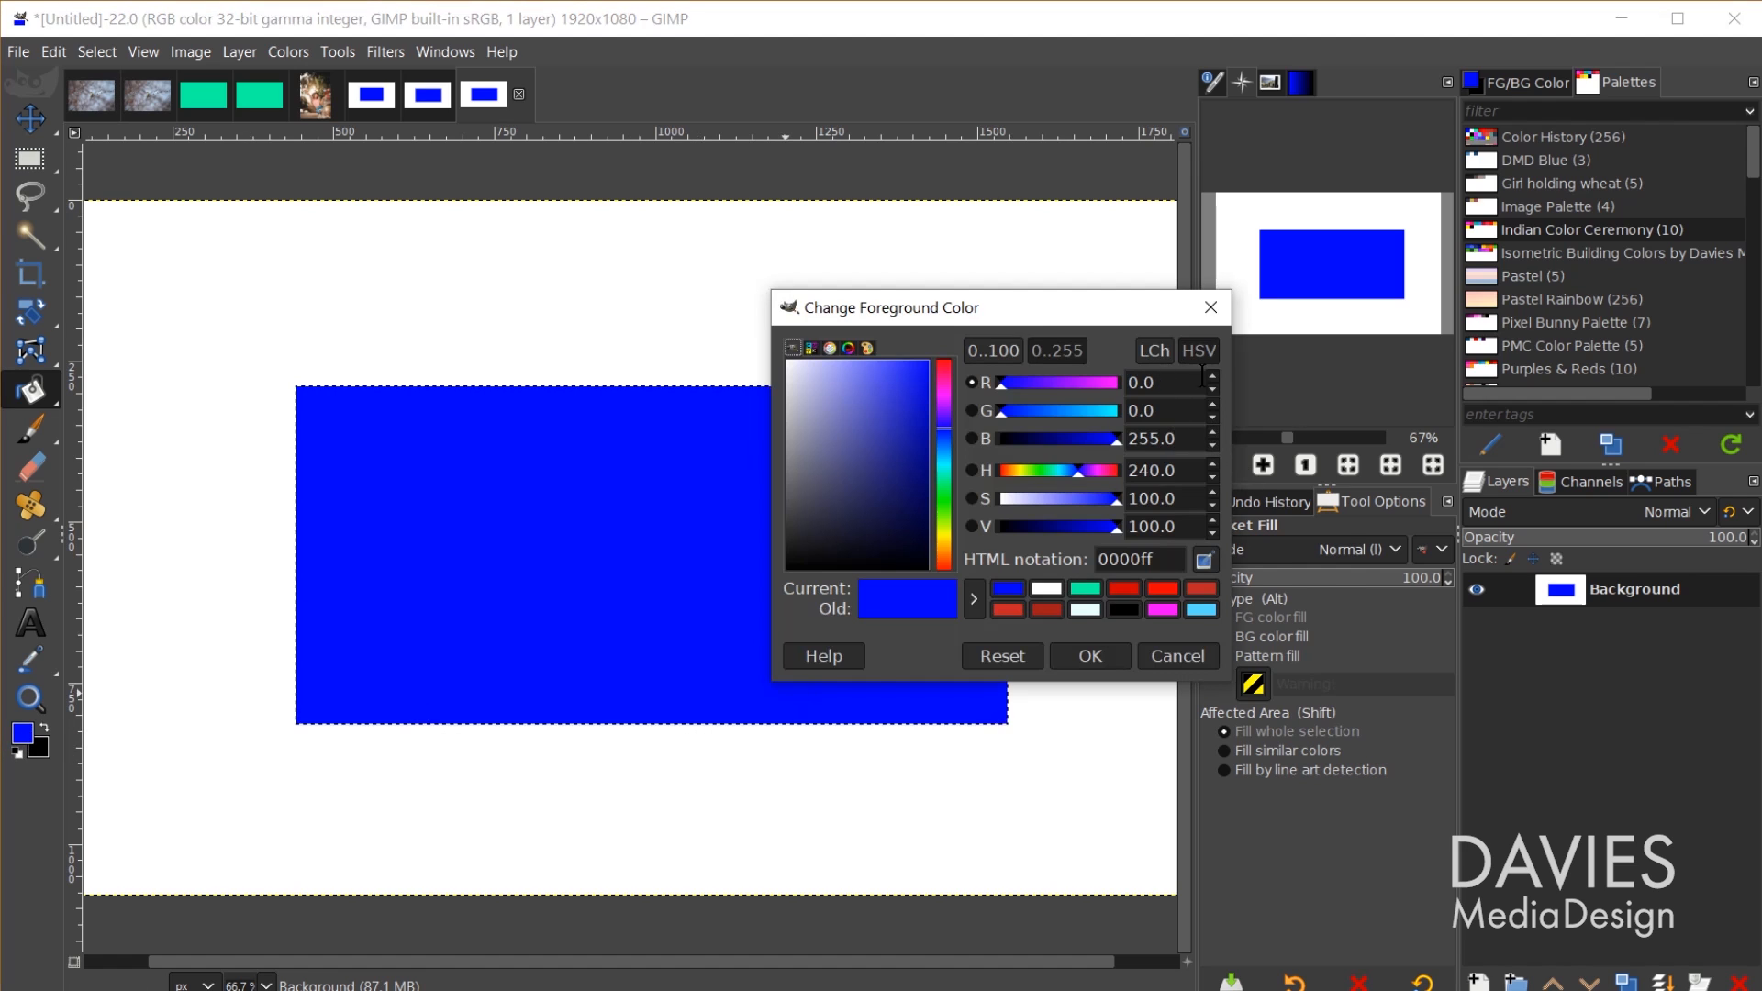
click(1090, 655)
key(shift+ctrl+a)
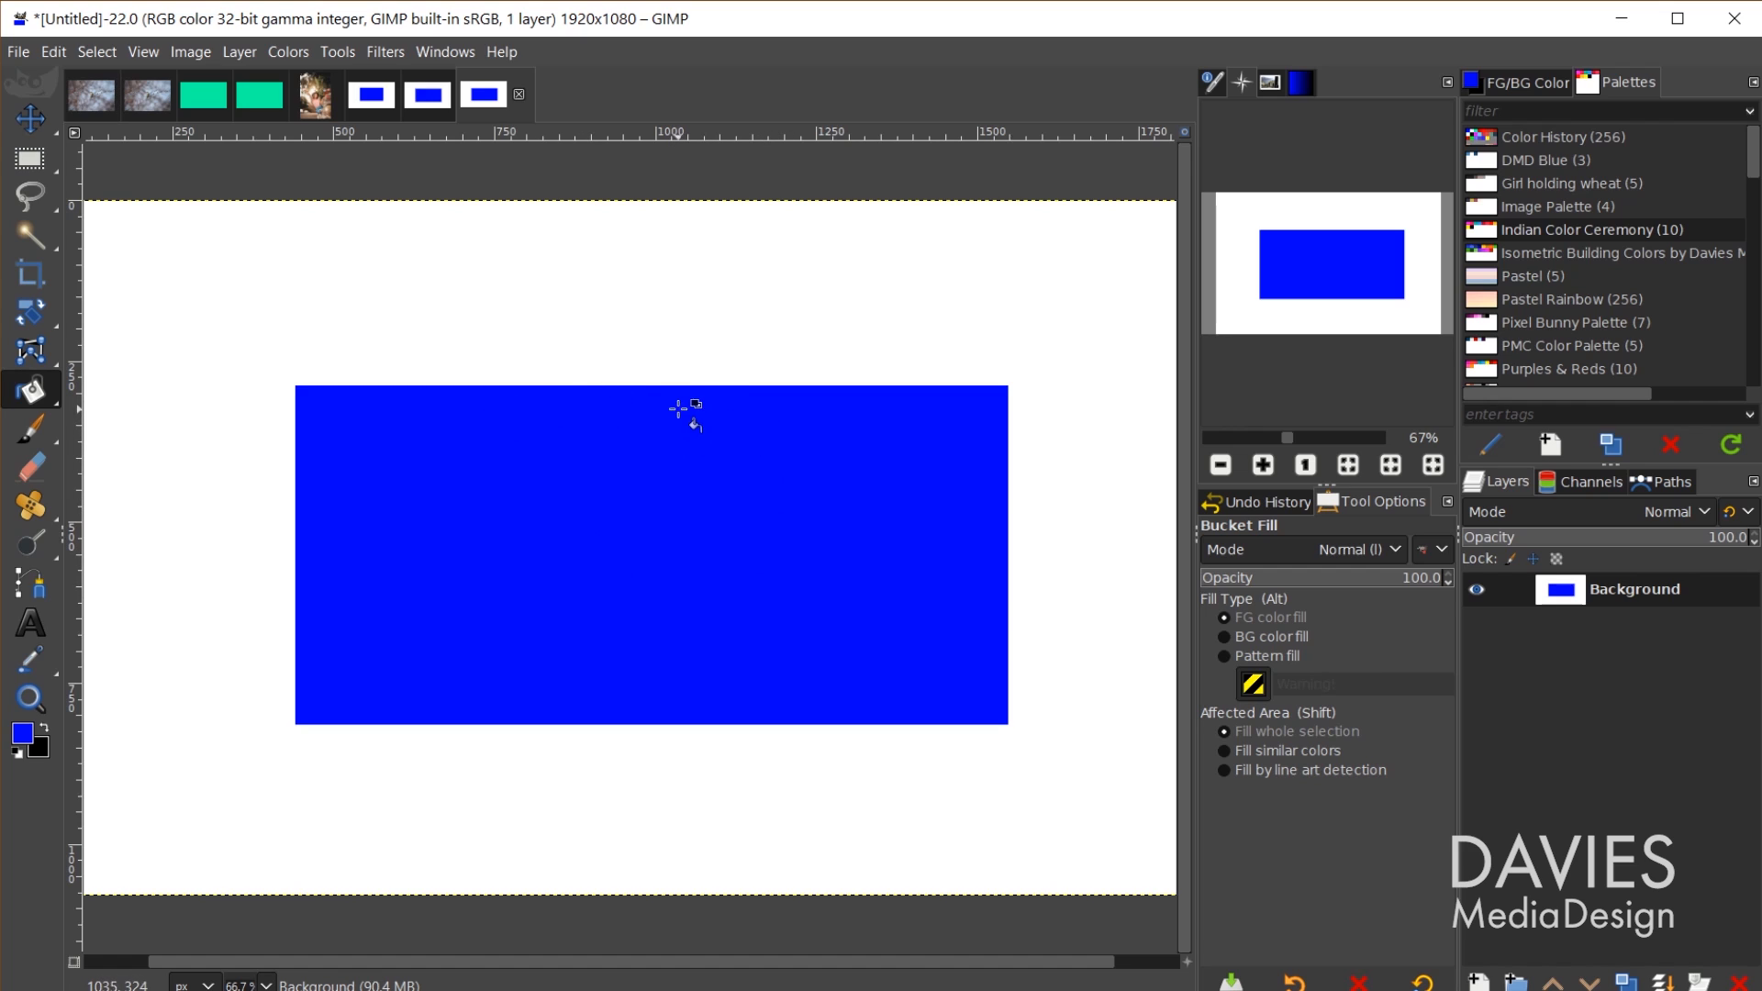
click(424, 101)
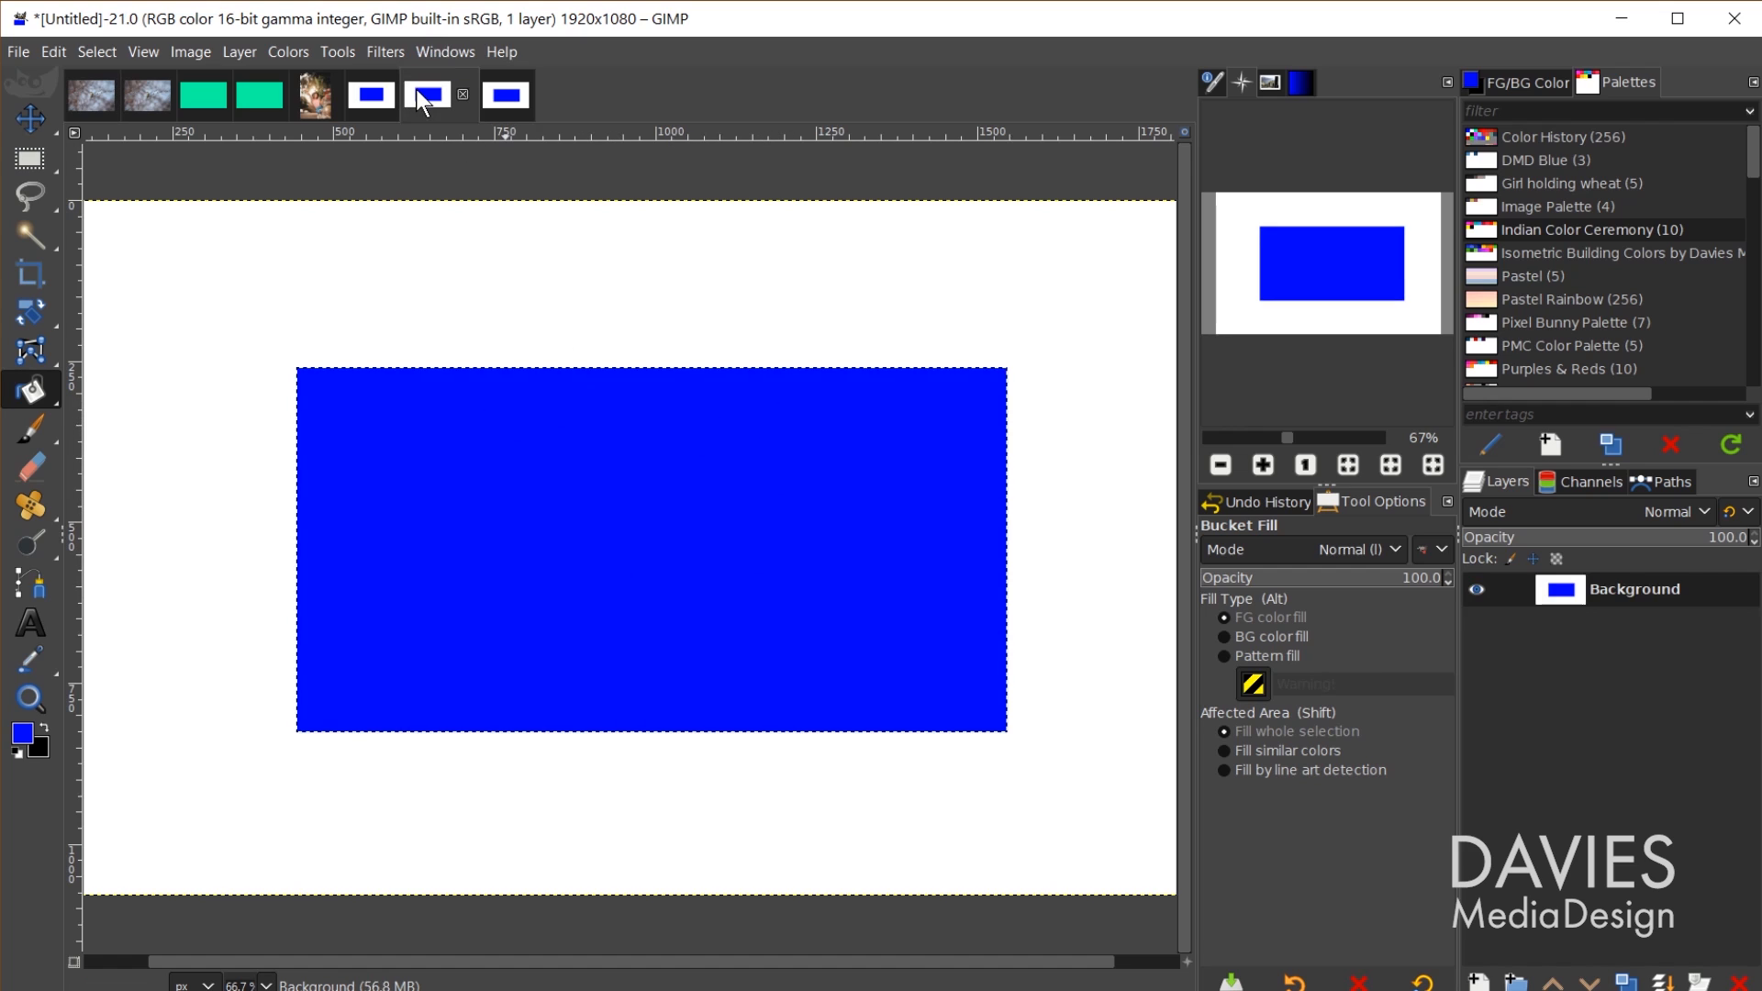
Step: Deselect on the 16-bit image, go to the 8-bit image, and enable Color Picker's info window
key(ctrl+shift+a)
click(378, 94)
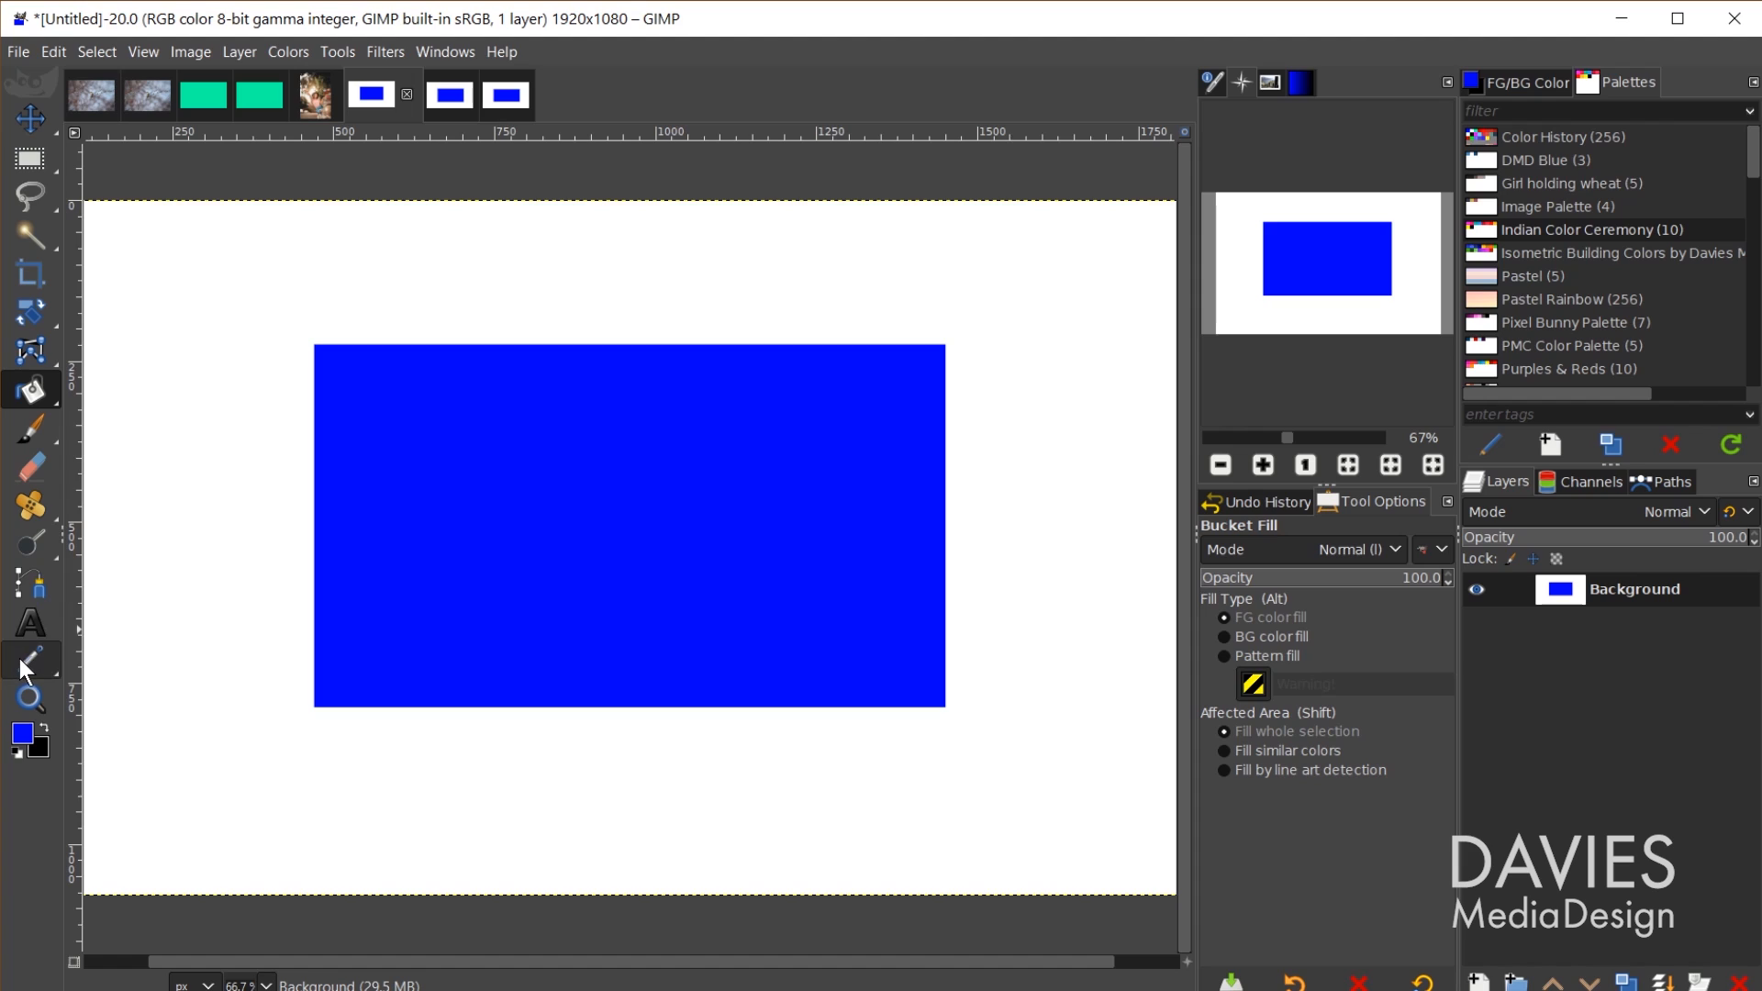
mouse_move(22, 658)
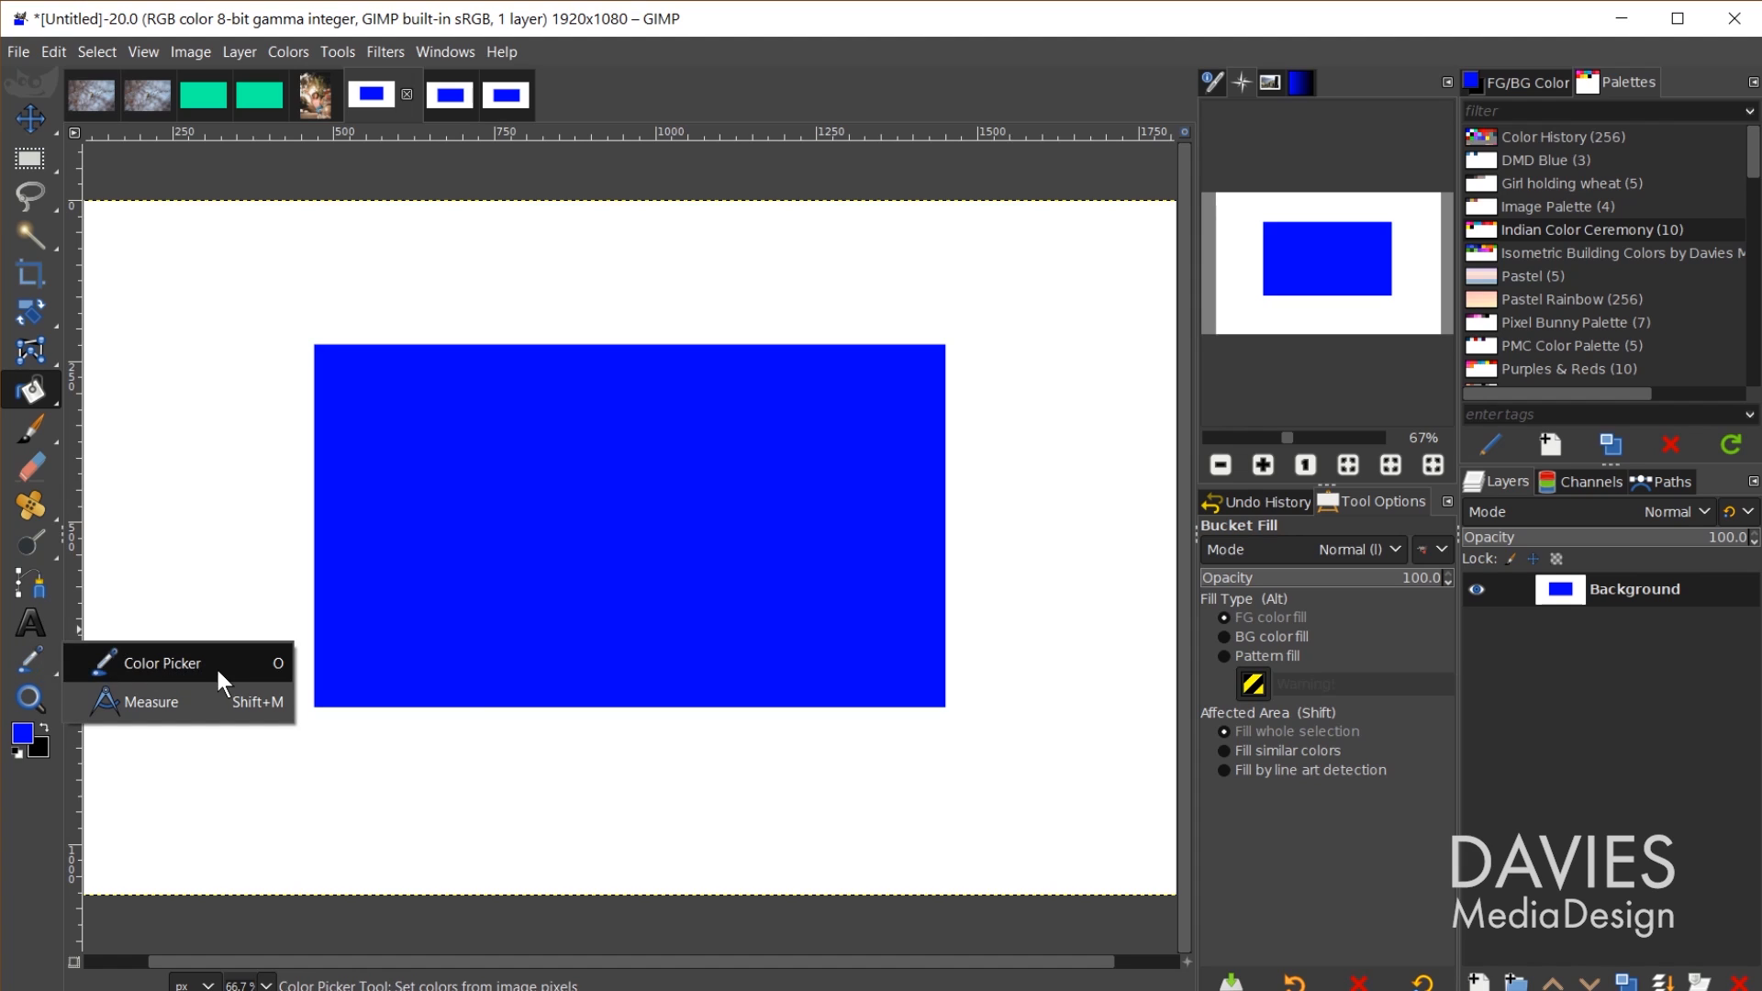
click(39, 658)
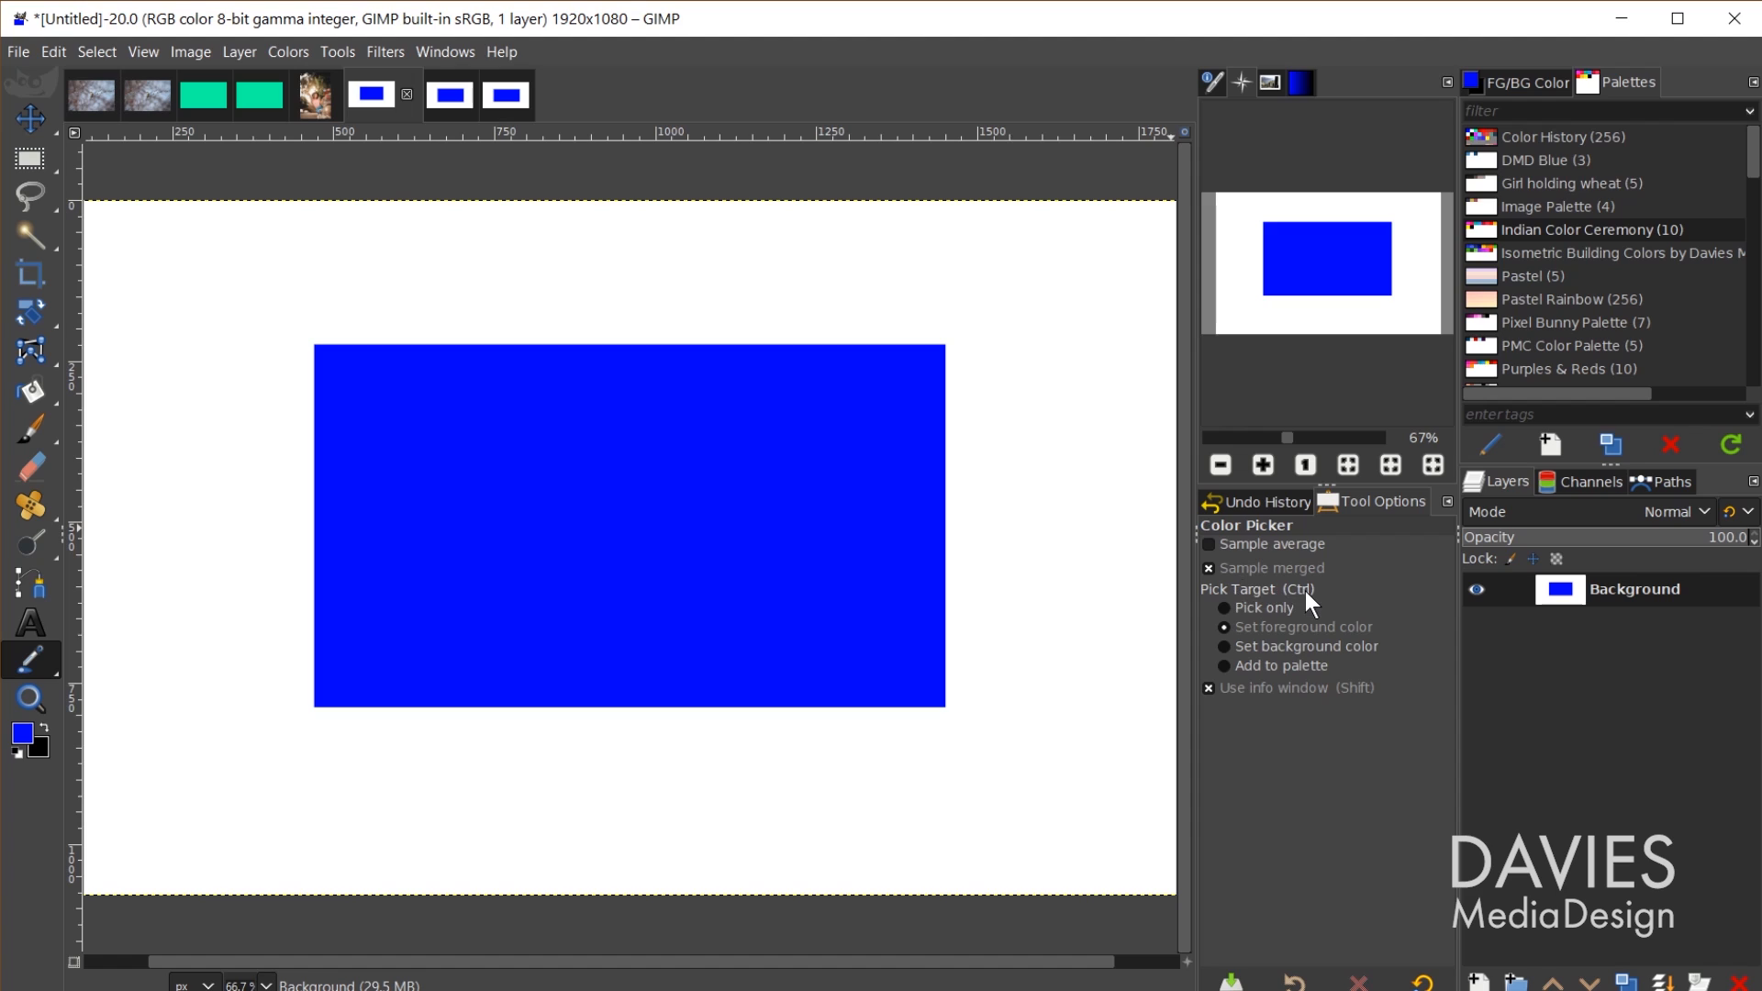
click(1207, 693)
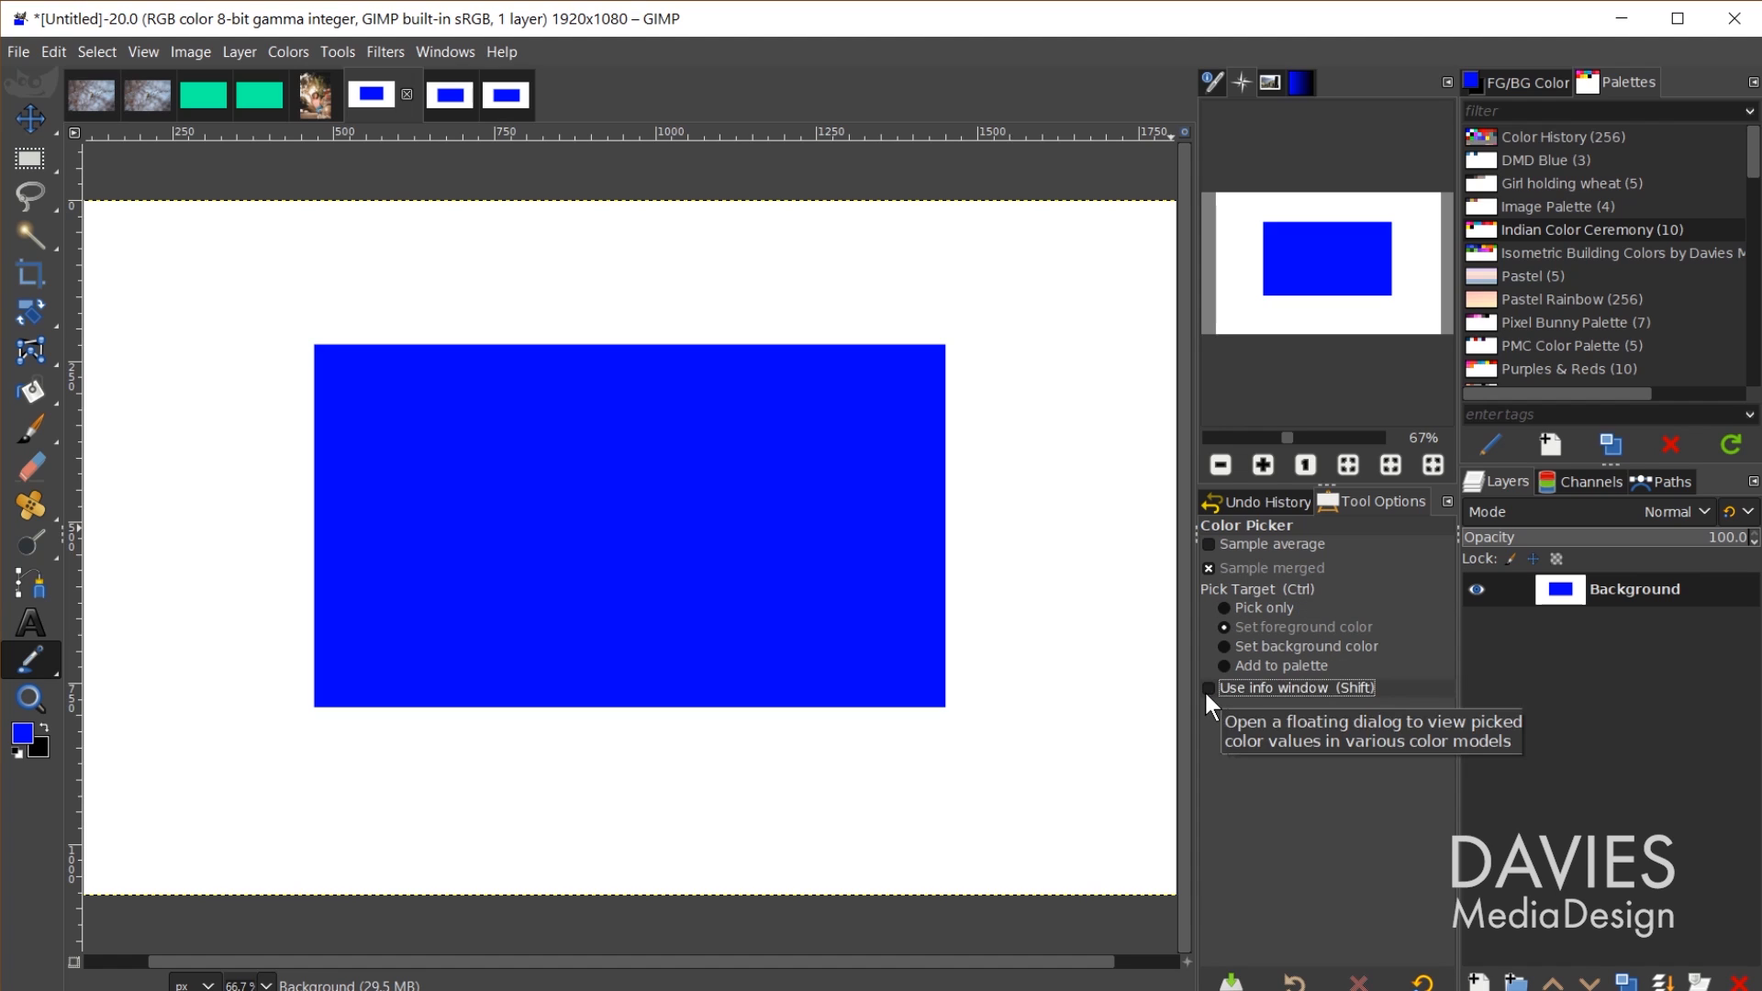
click(1208, 690)
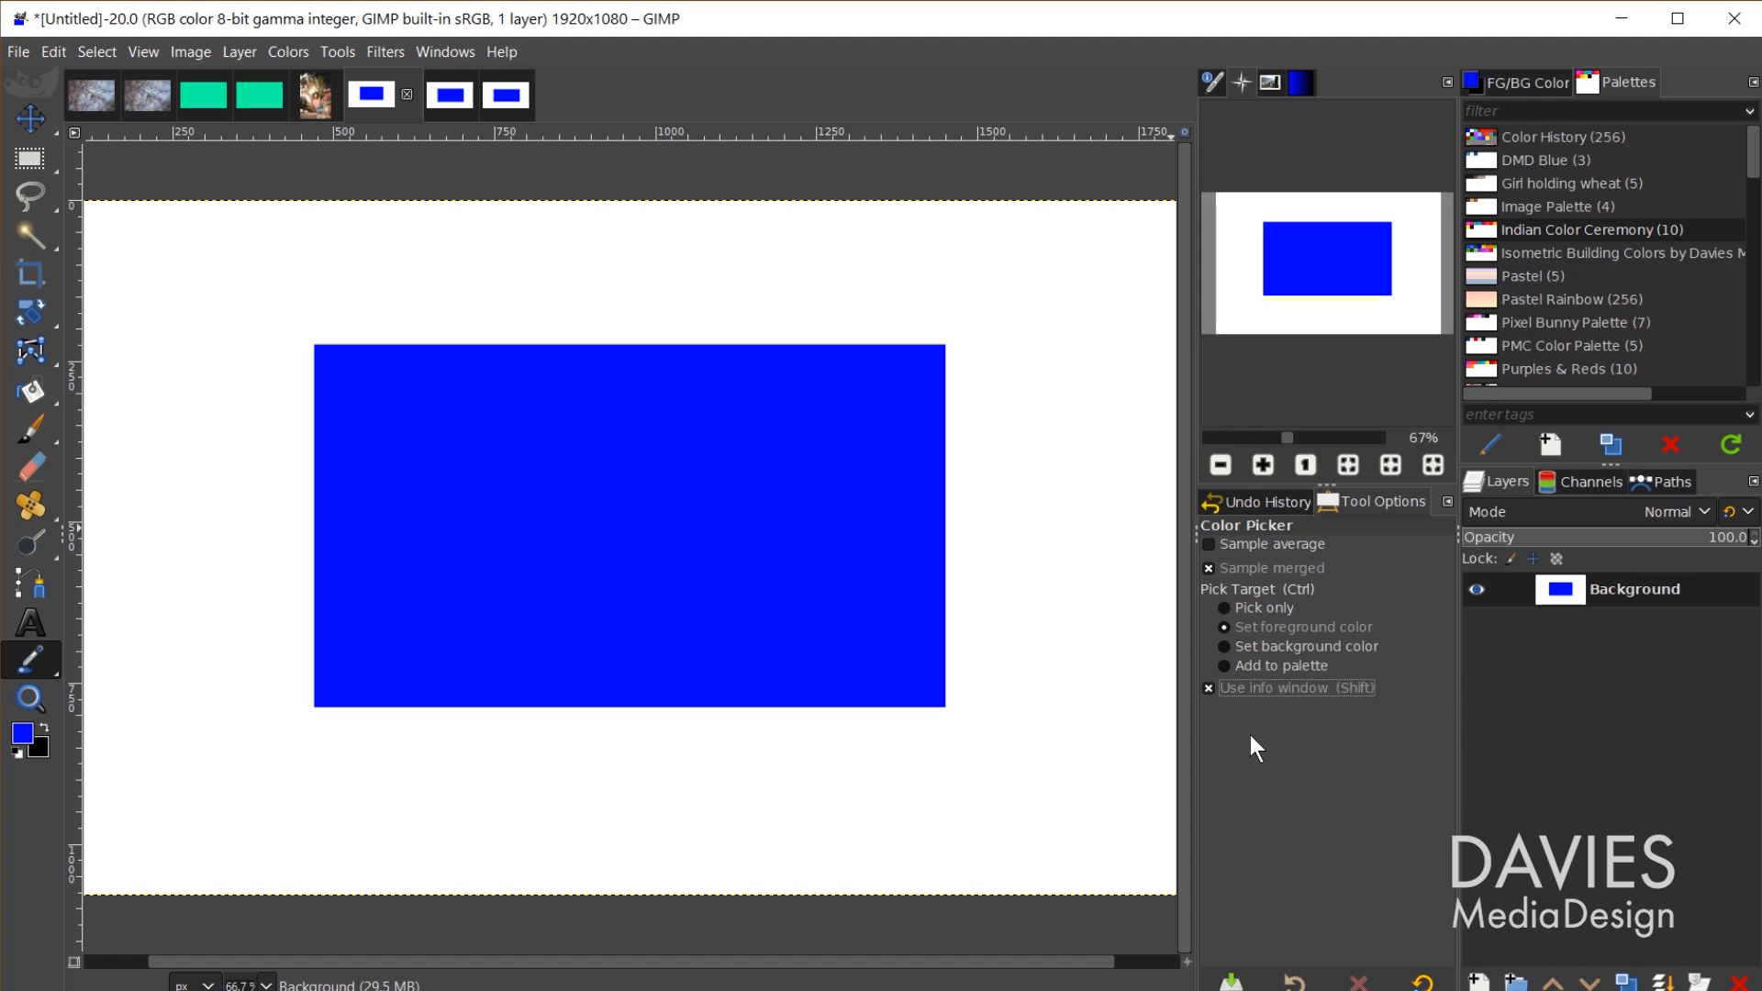
Step: Sample the 8-bit blue rectangle and show Pixel values, reading R 0, G 0, B 255
click(540, 456)
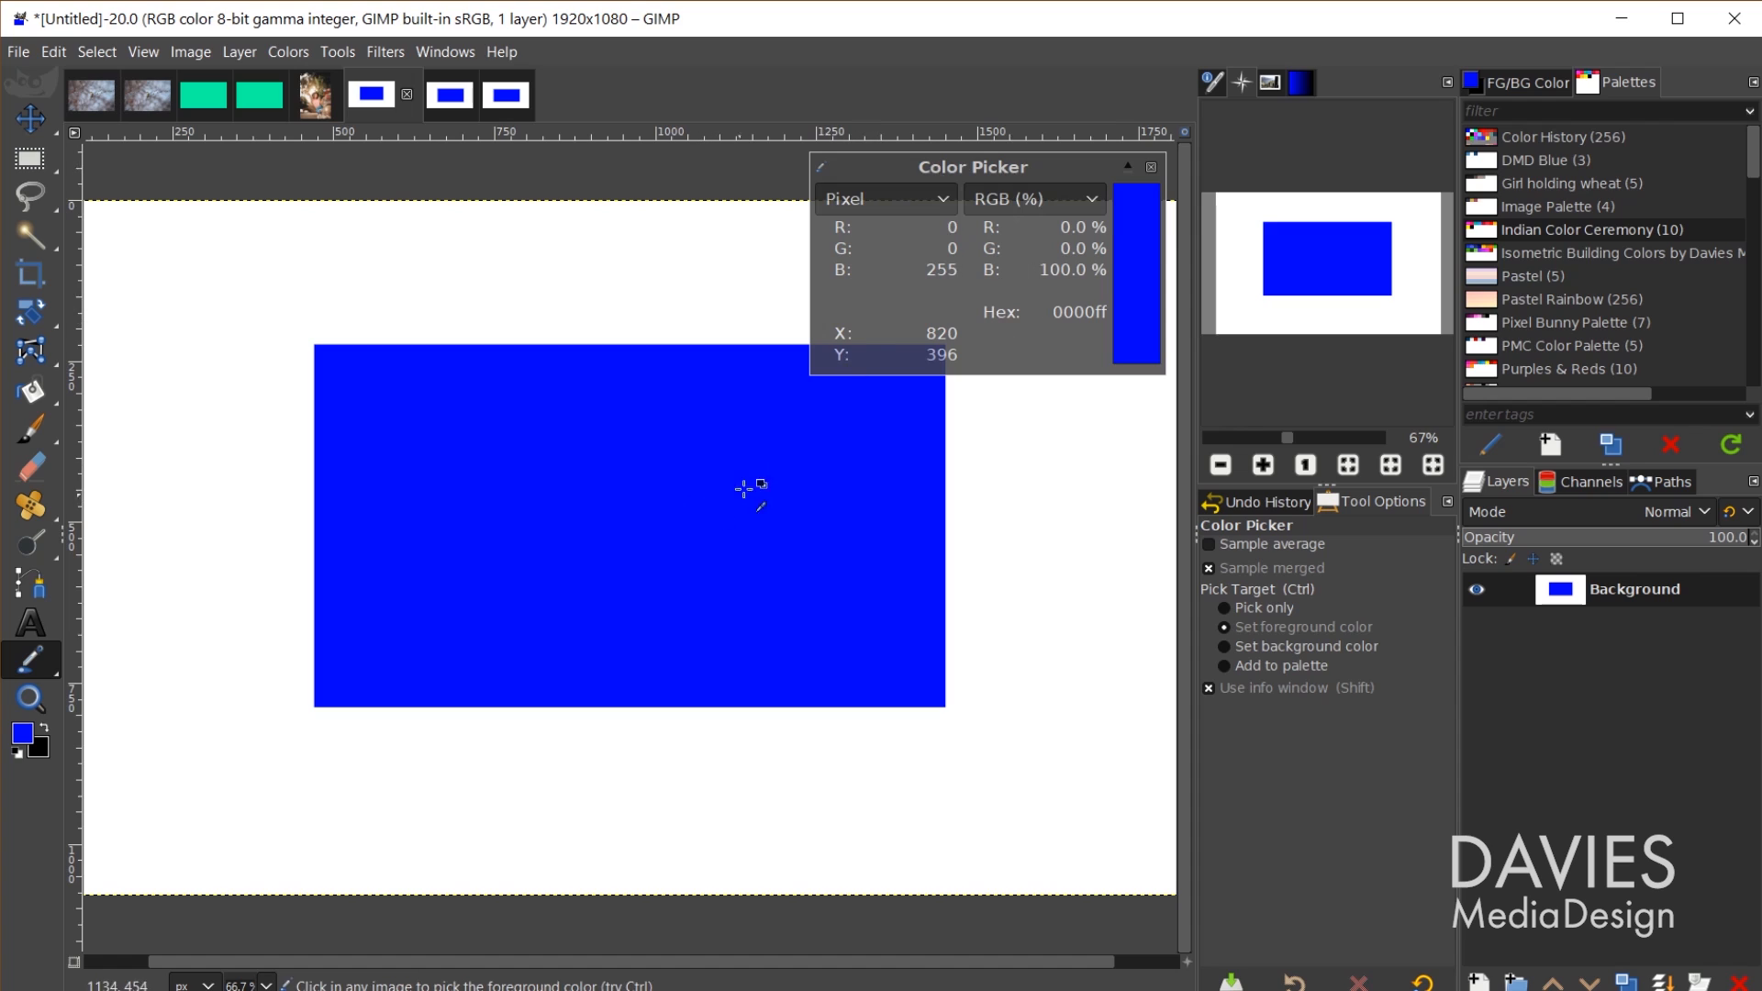
click(922, 199)
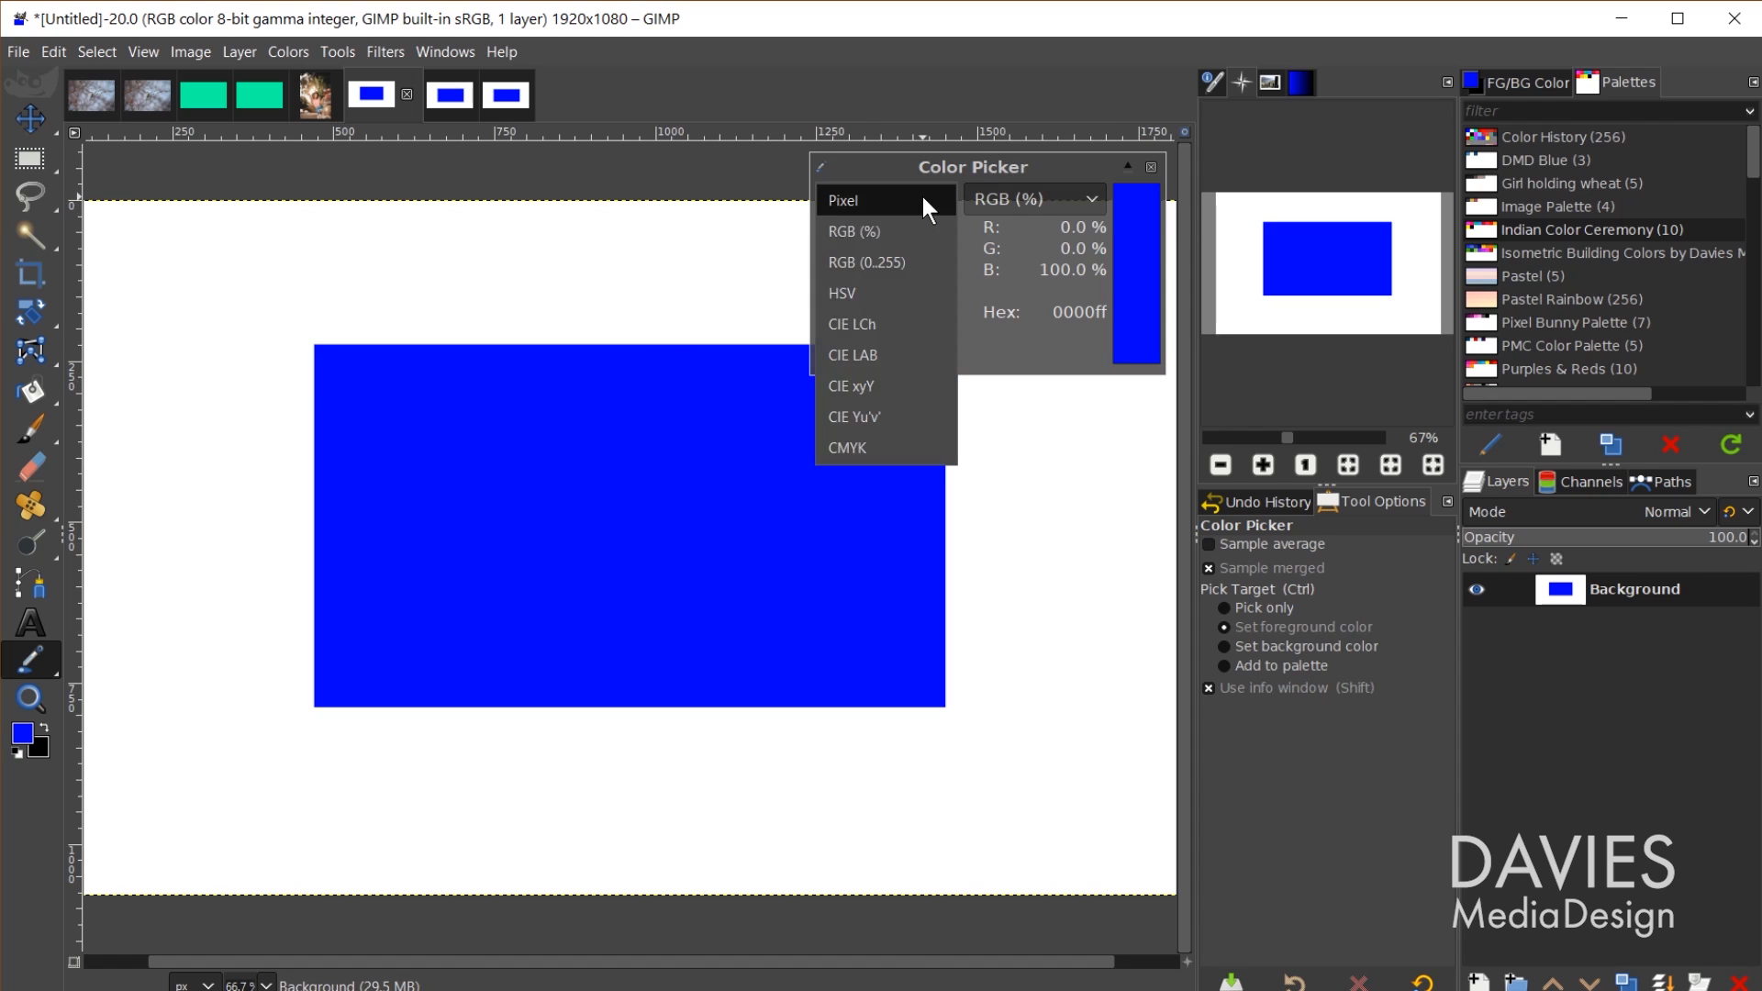
click(922, 199)
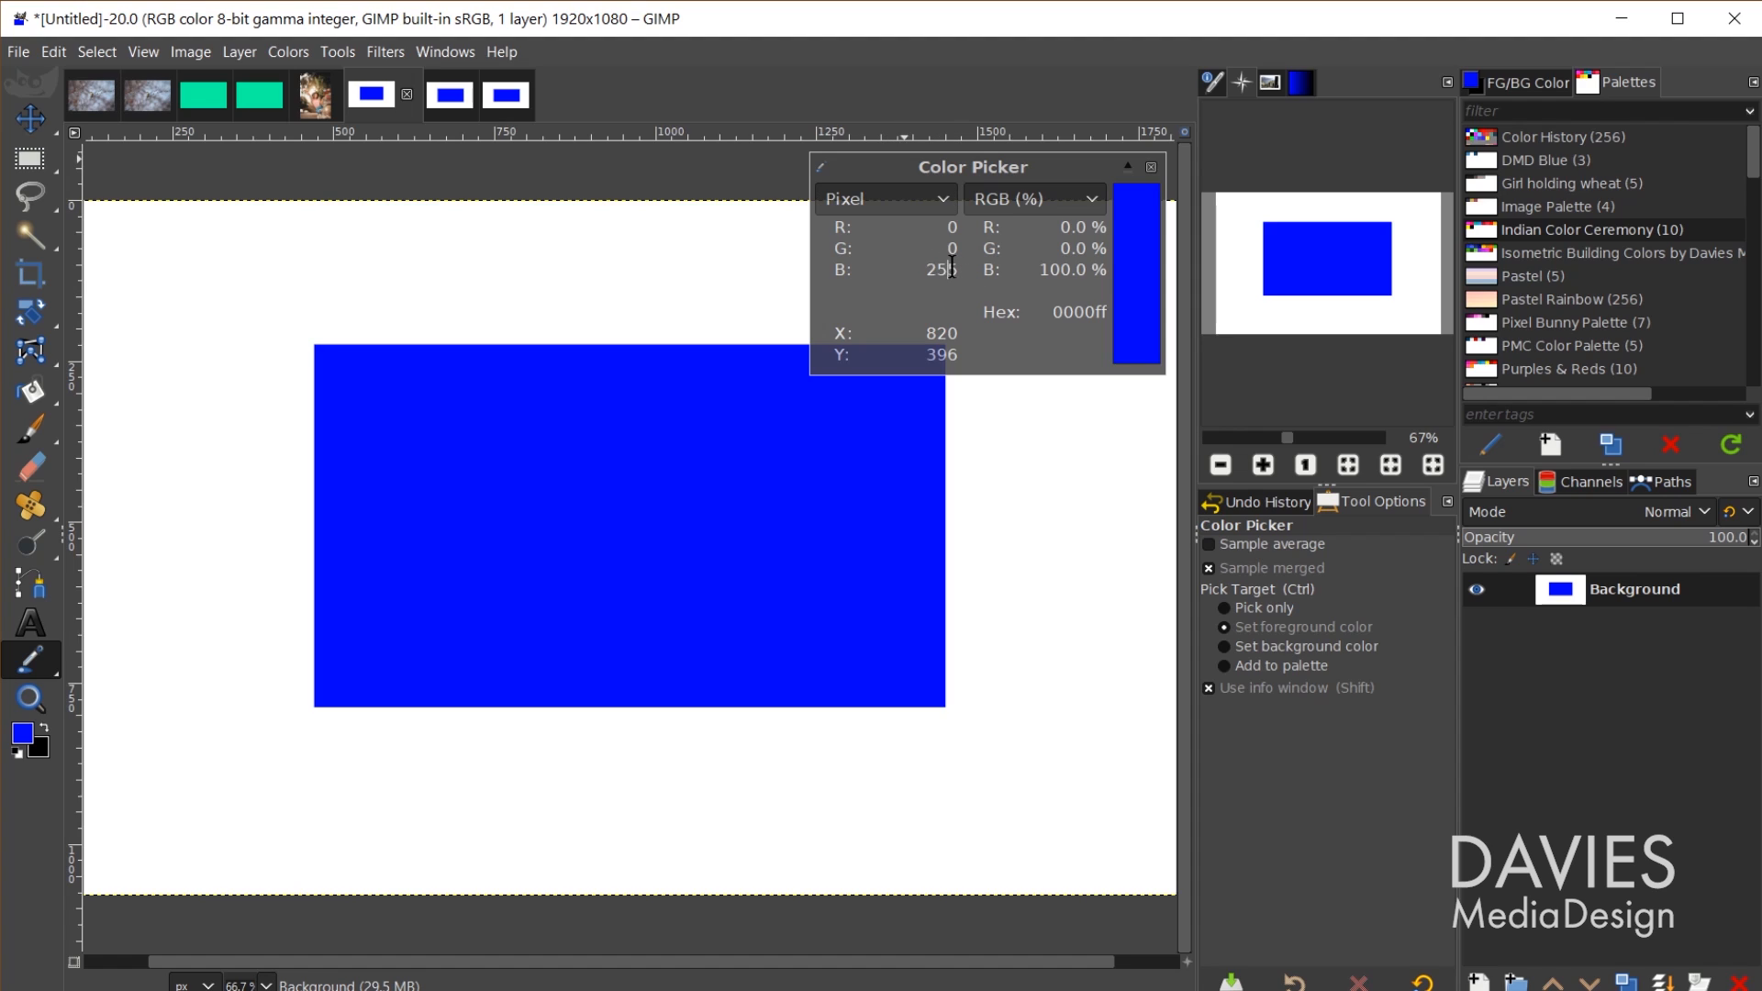
drag(958, 269, 906, 267)
click(449, 84)
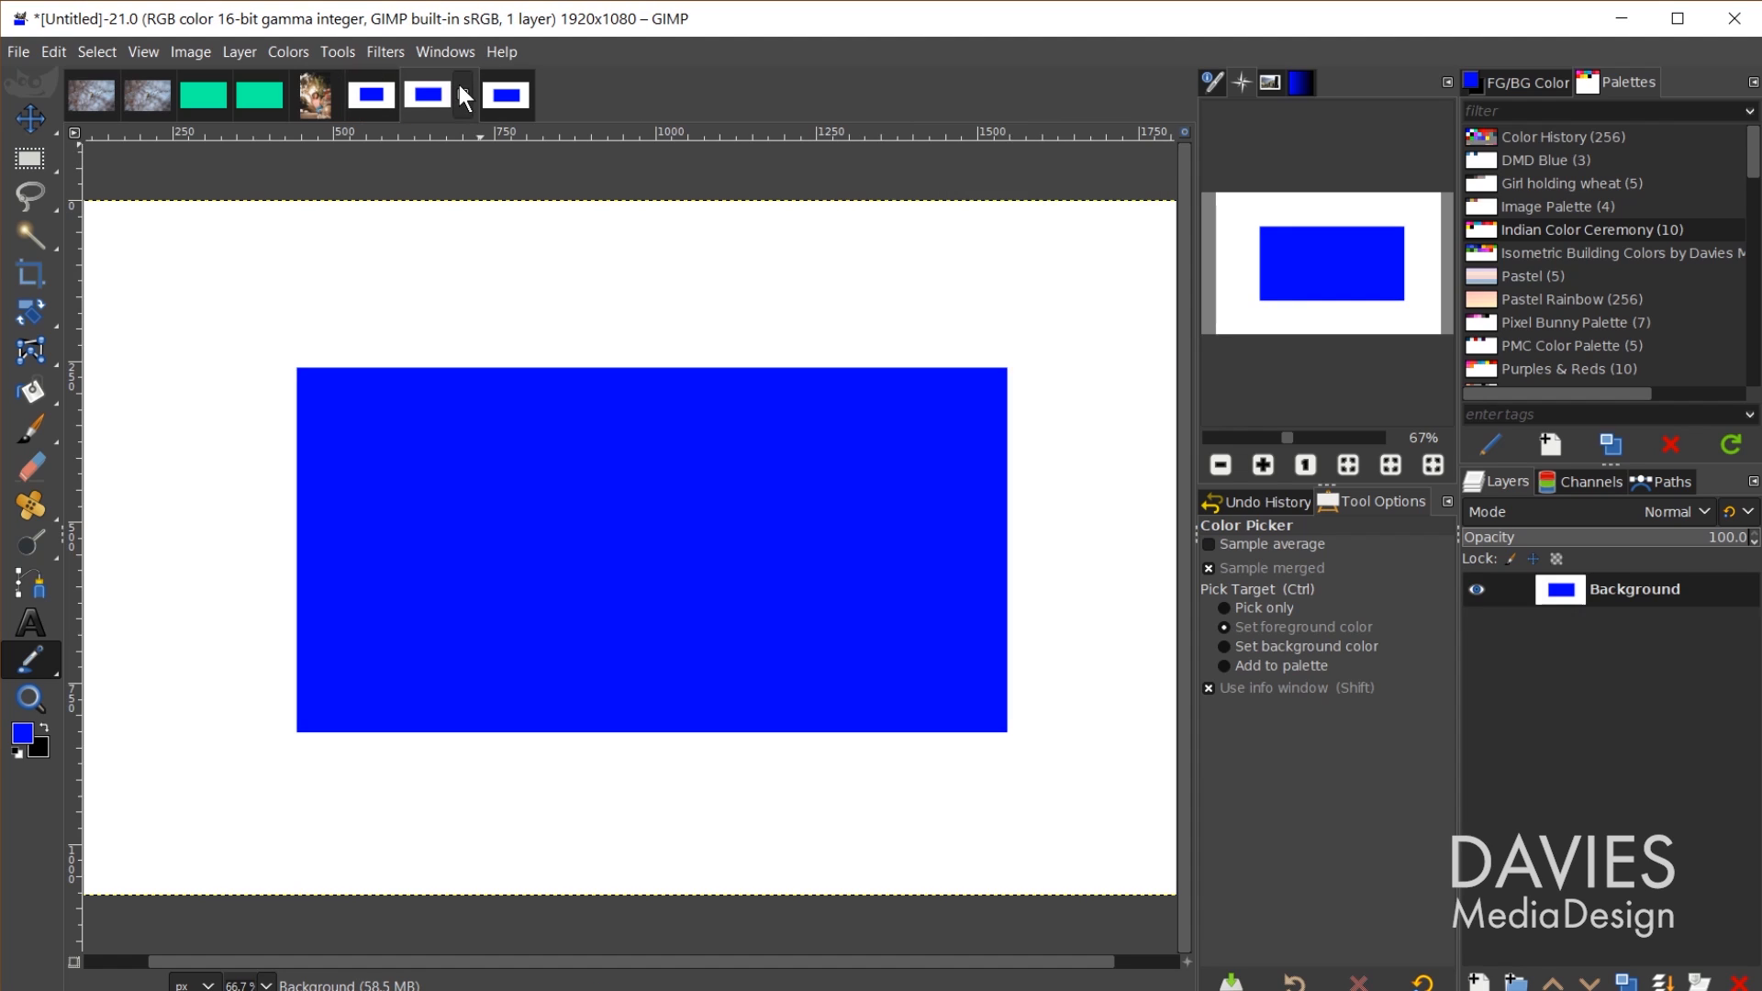
click(628, 519)
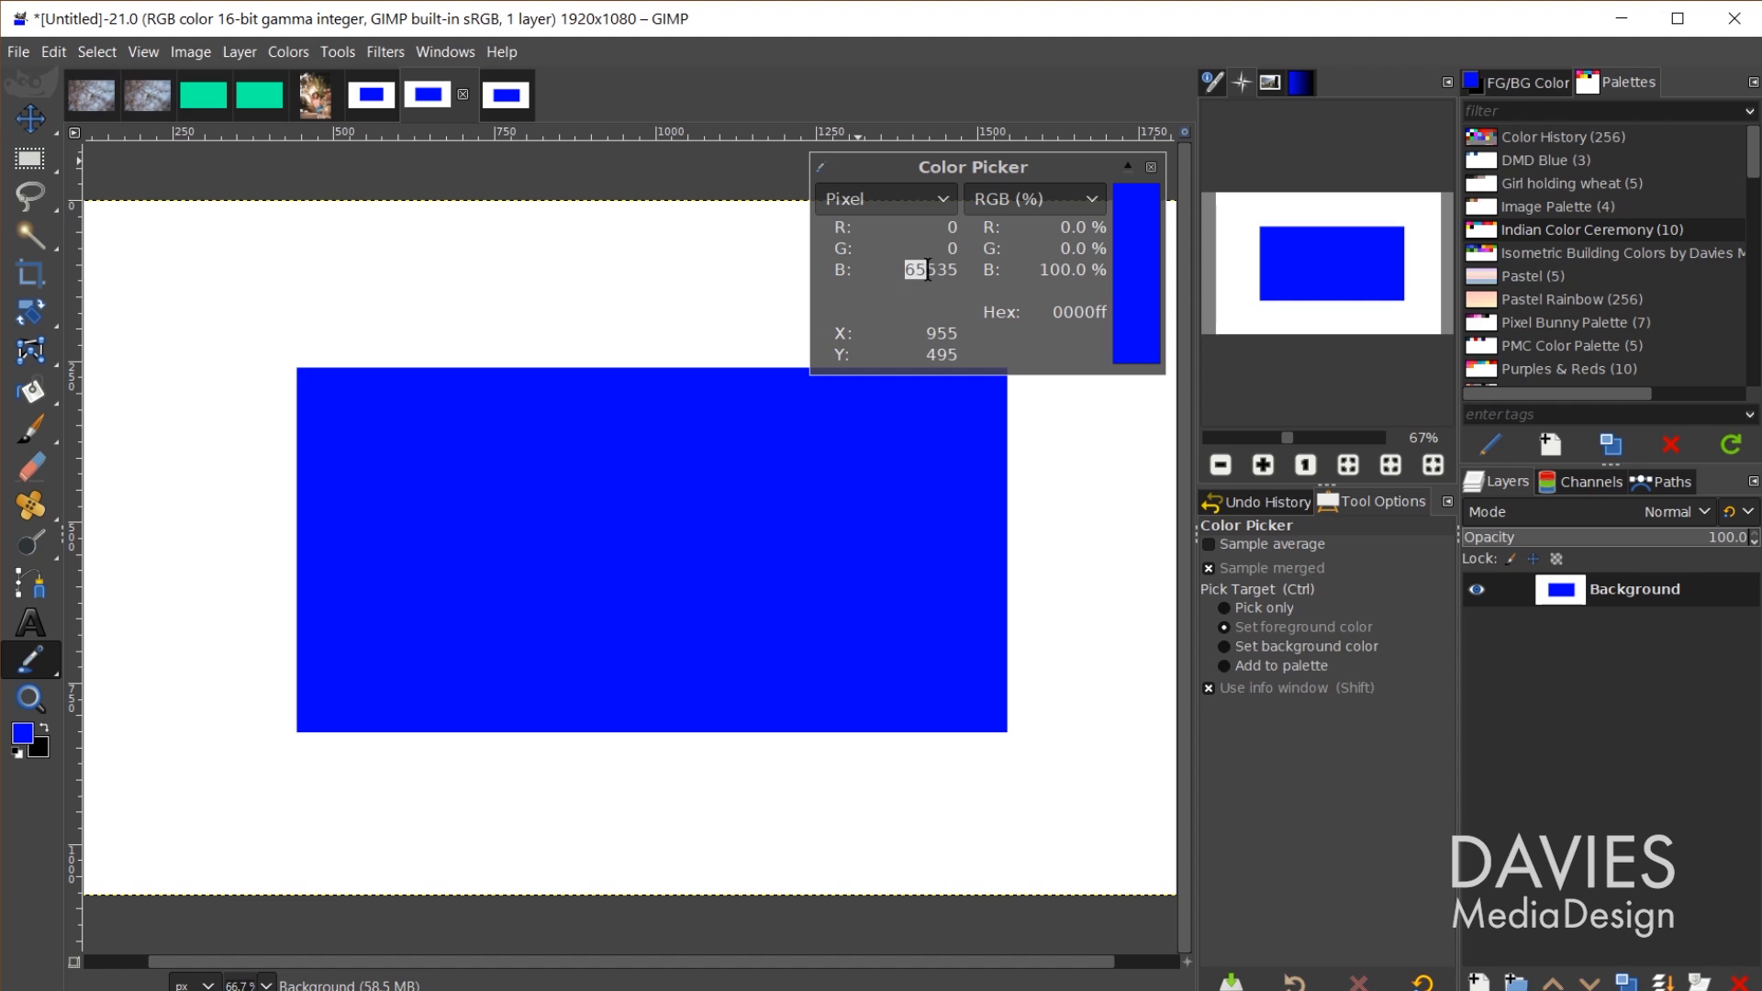
drag(935, 273, 959, 273)
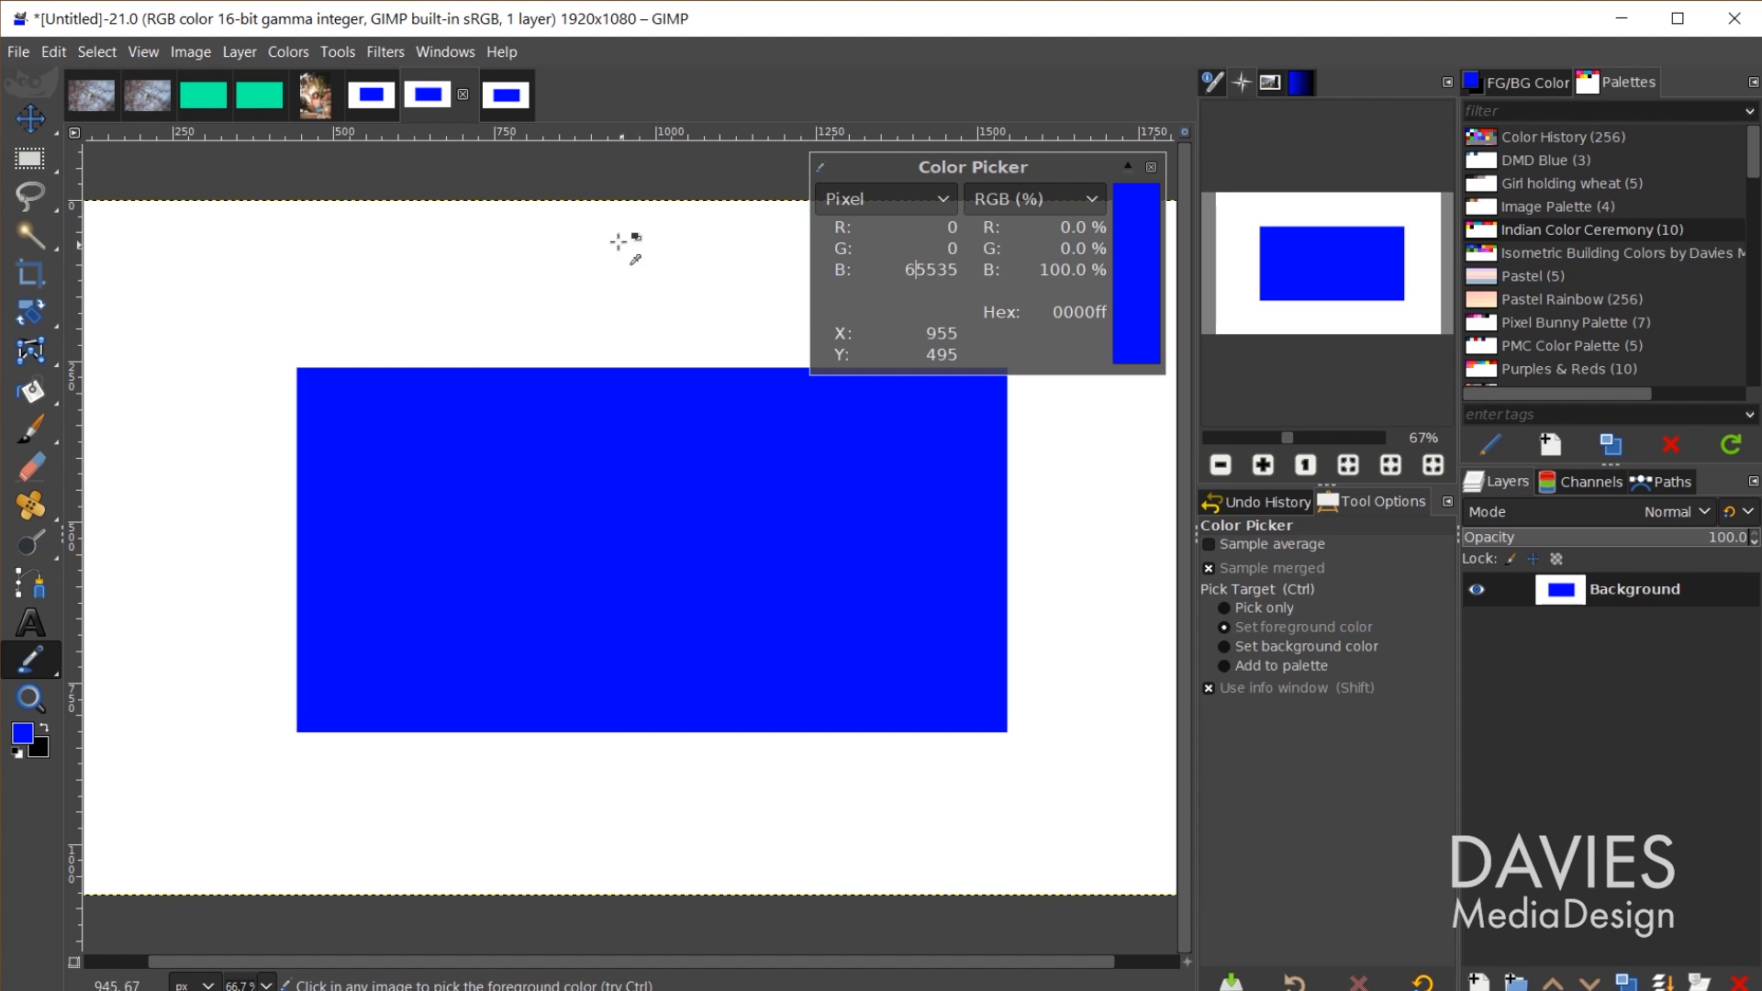
click(512, 95)
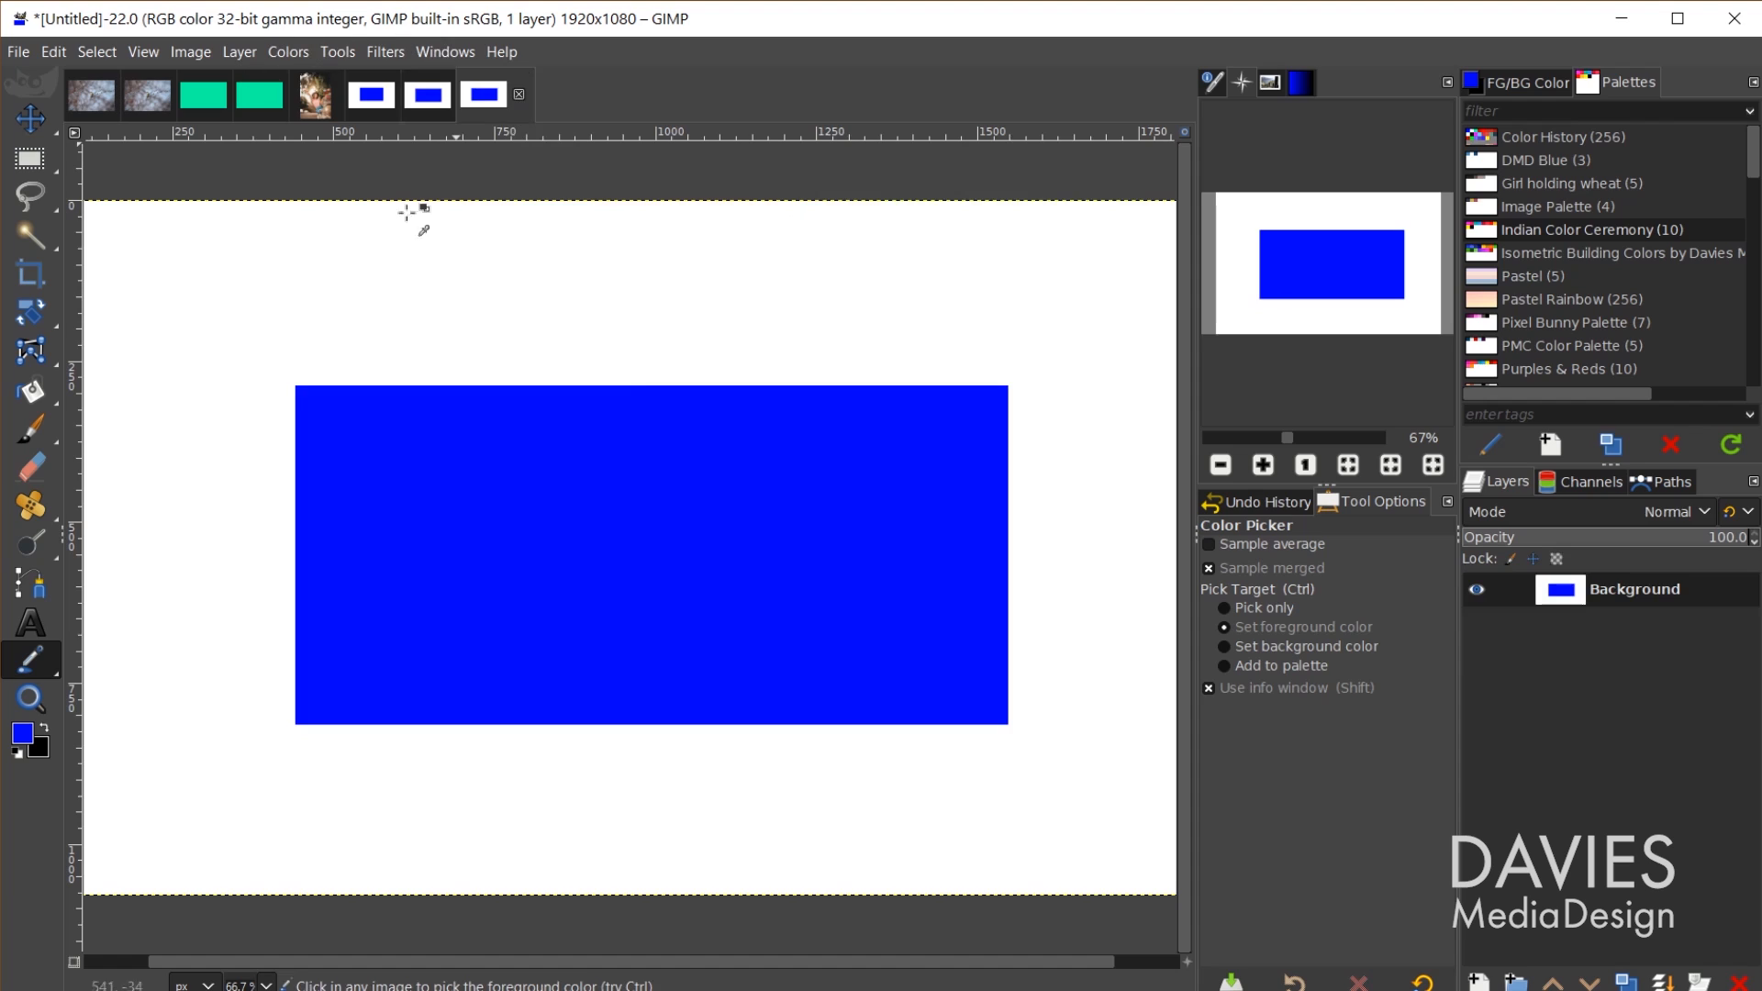
click(595, 530)
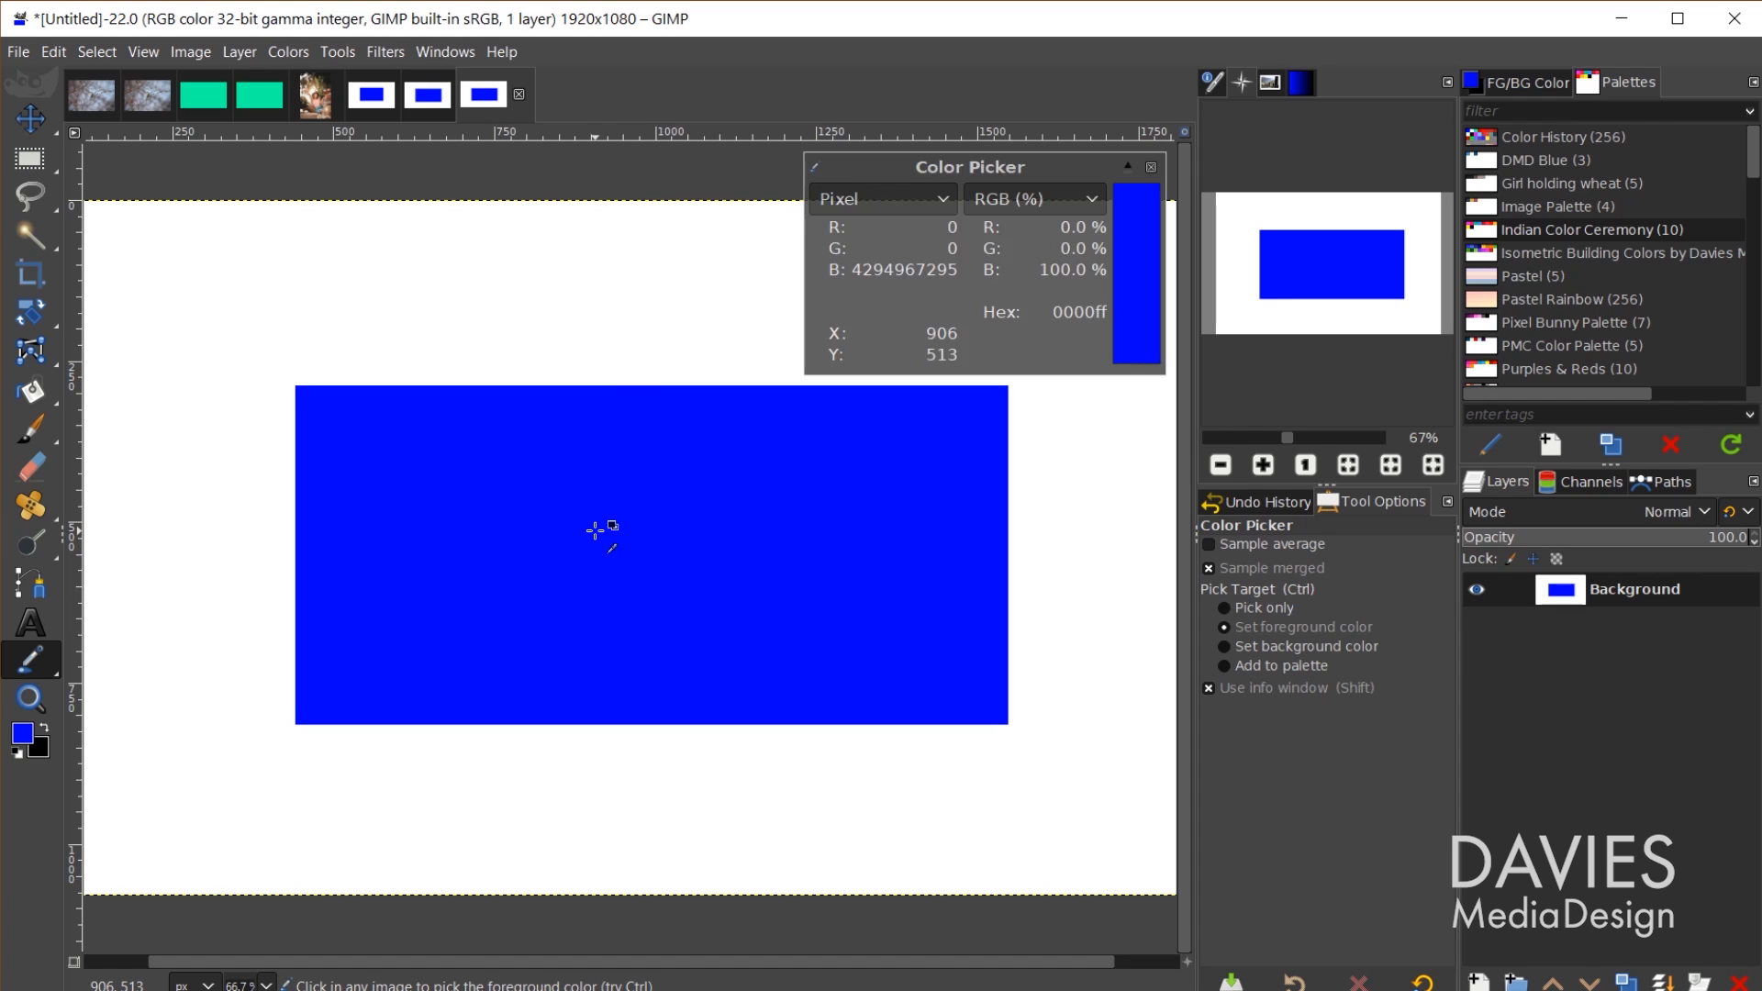